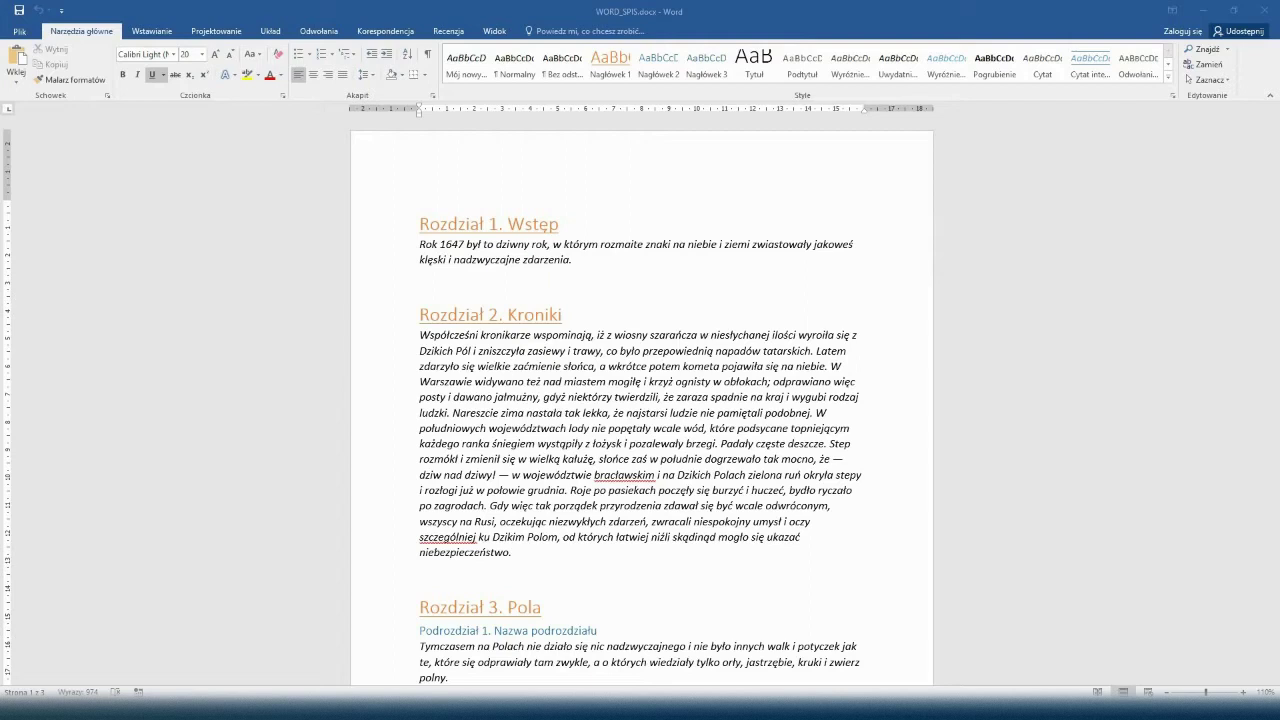
- Check the heading styles applied to the first and second subheadings
key(ctrl+Home)
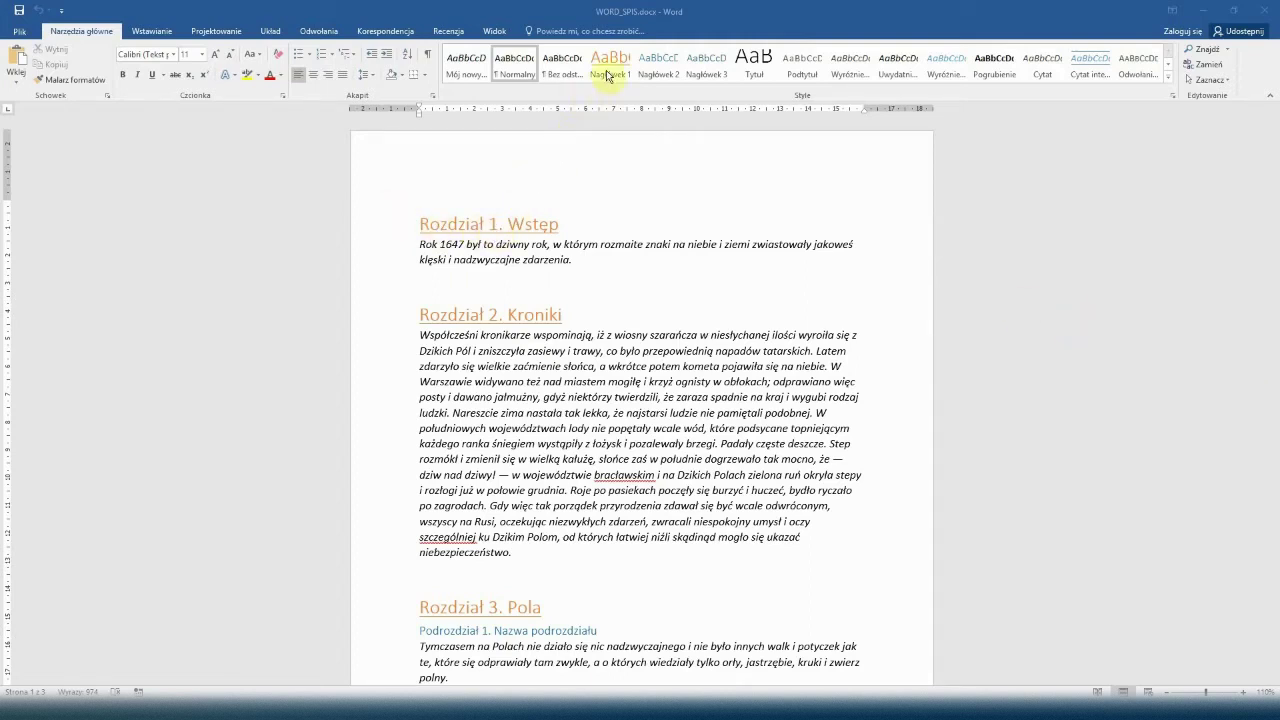
scroll(503, 470, down, 3)
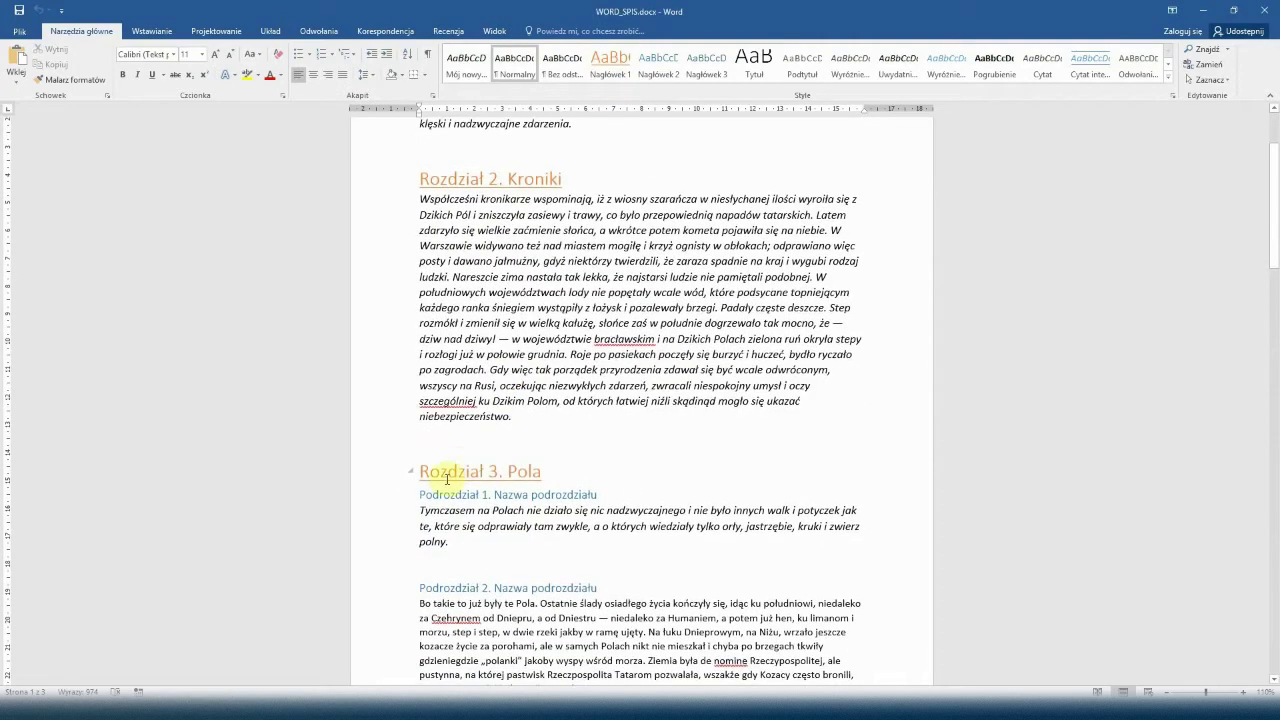
click(440, 493)
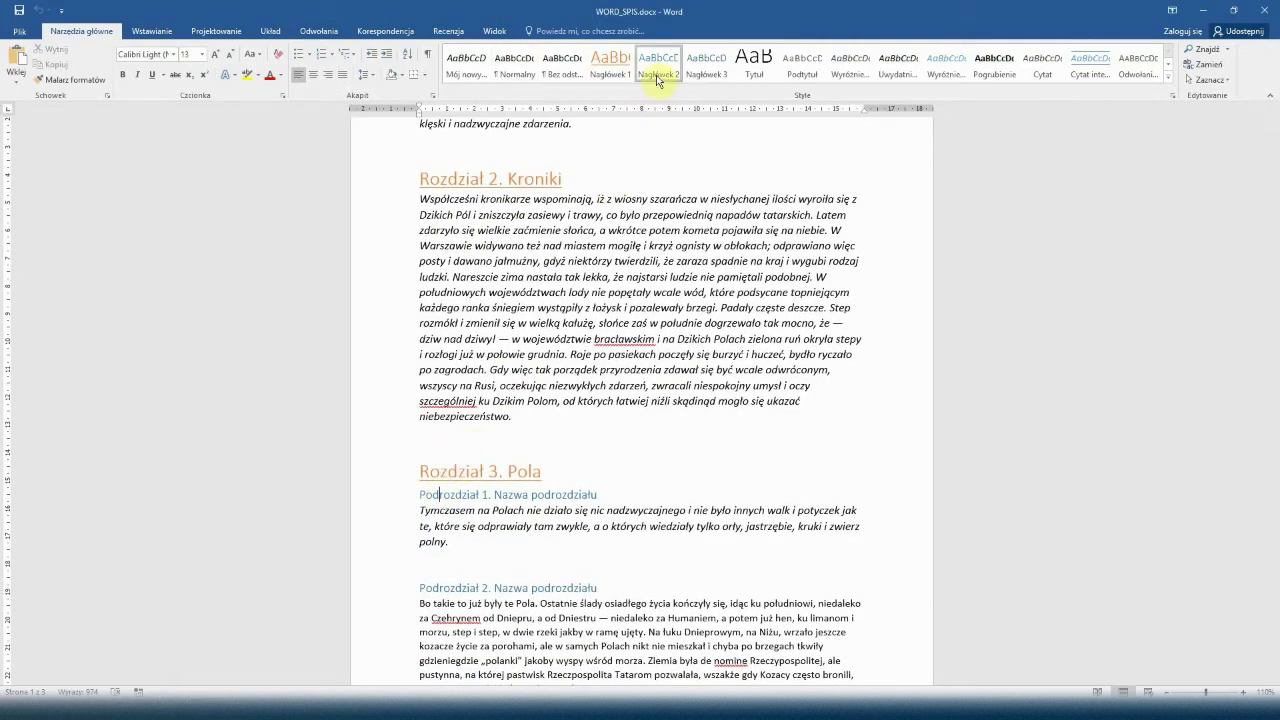
click(696, 576)
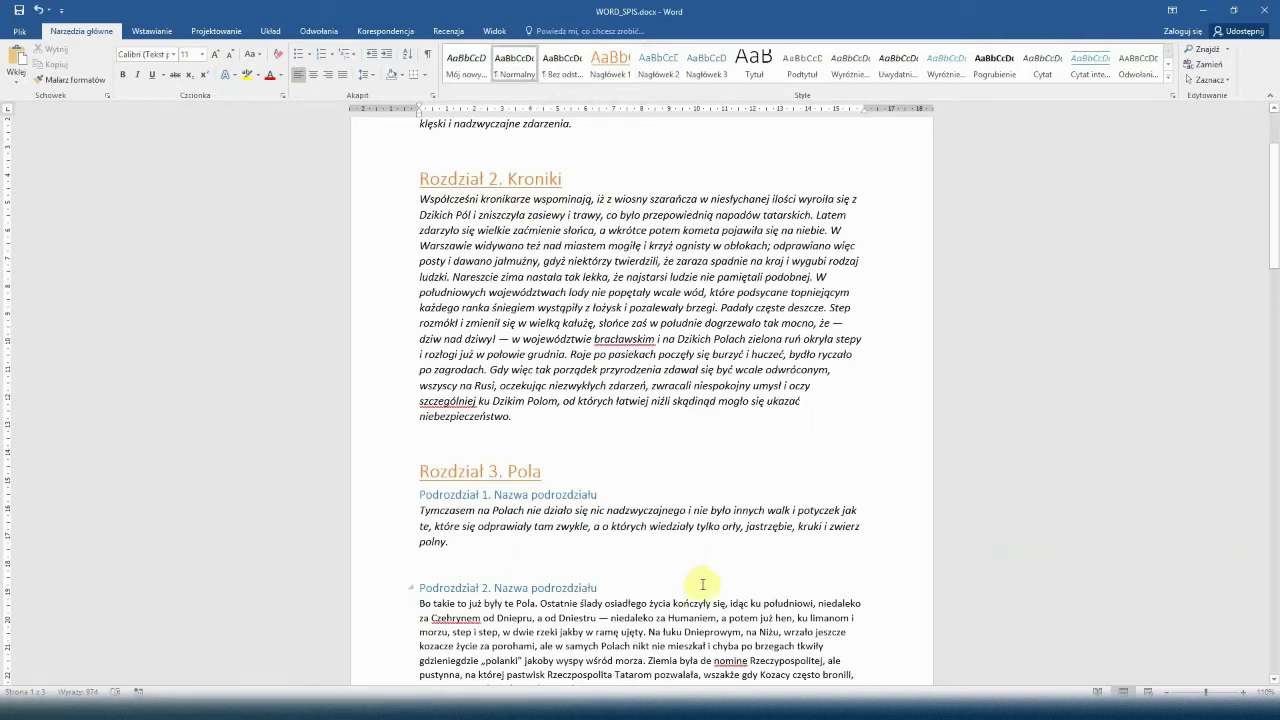
click(723, 586)
scroll(722, 586, down, 15)
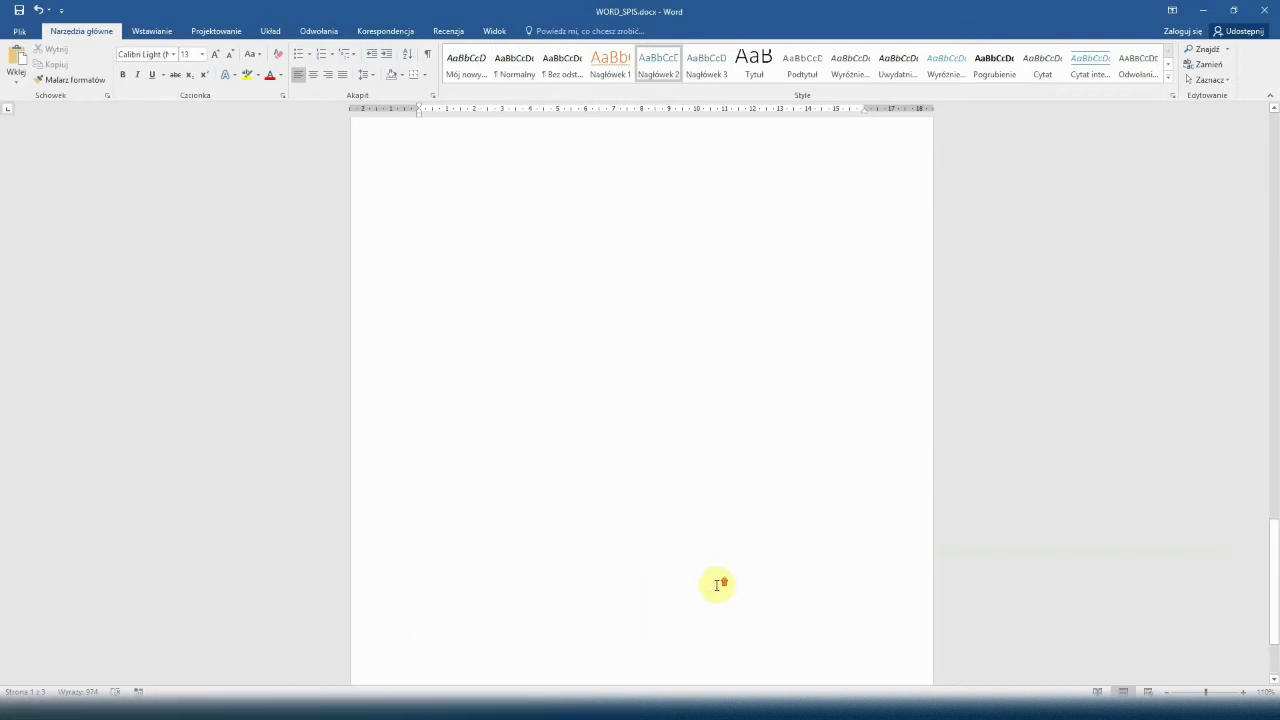
scroll(720, 586, up, 5)
- On the empty last line, open Odwołania > Spis treści > Niestandardowy spis treści
click(589, 555)
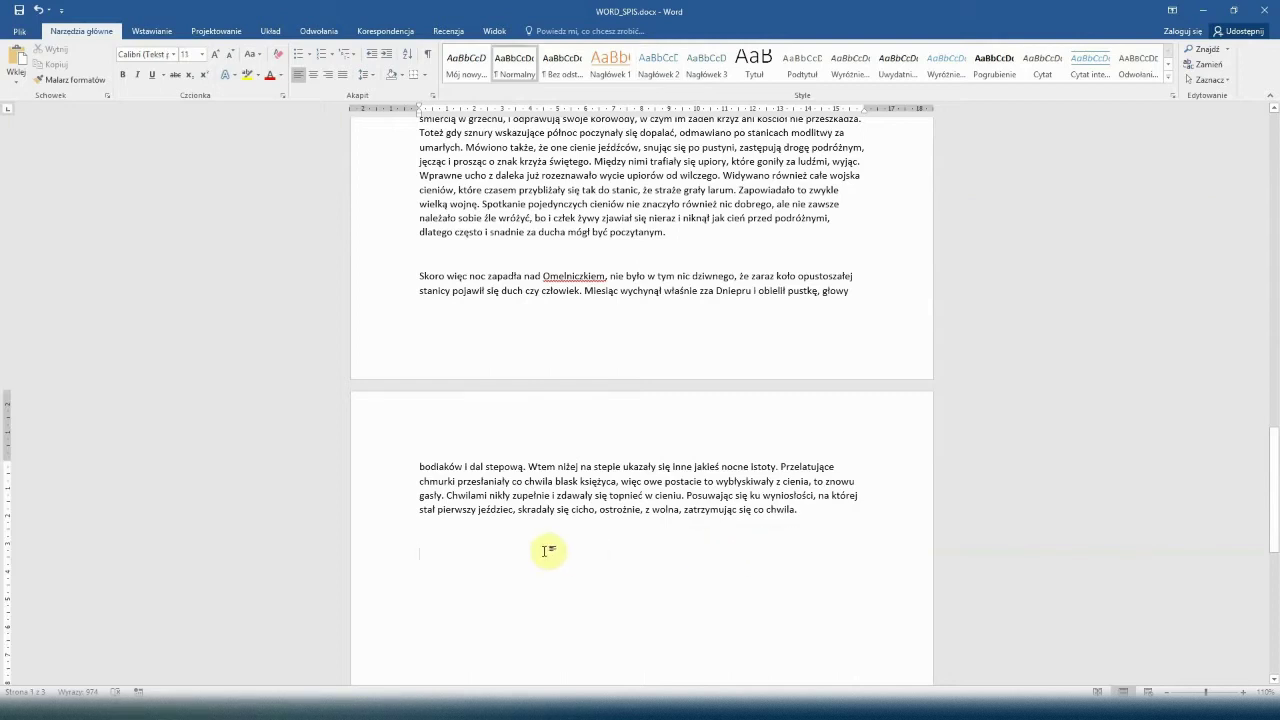
click(310, 34)
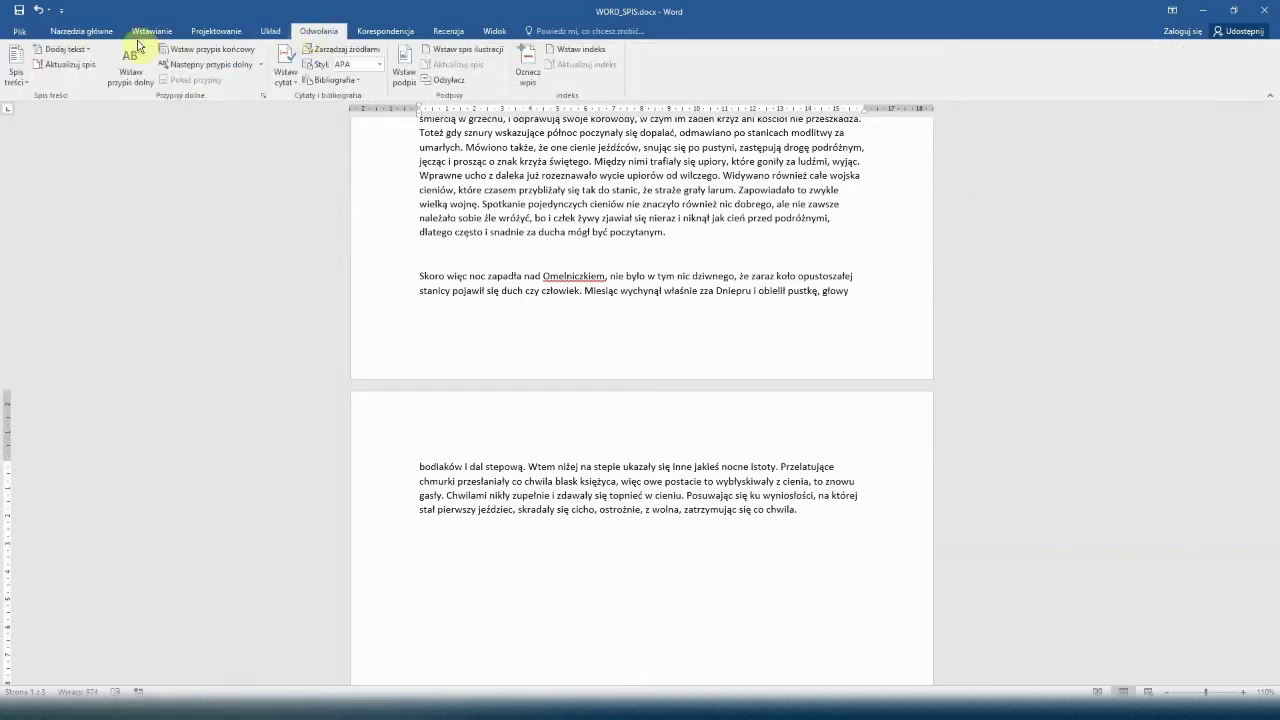
click(22, 80)
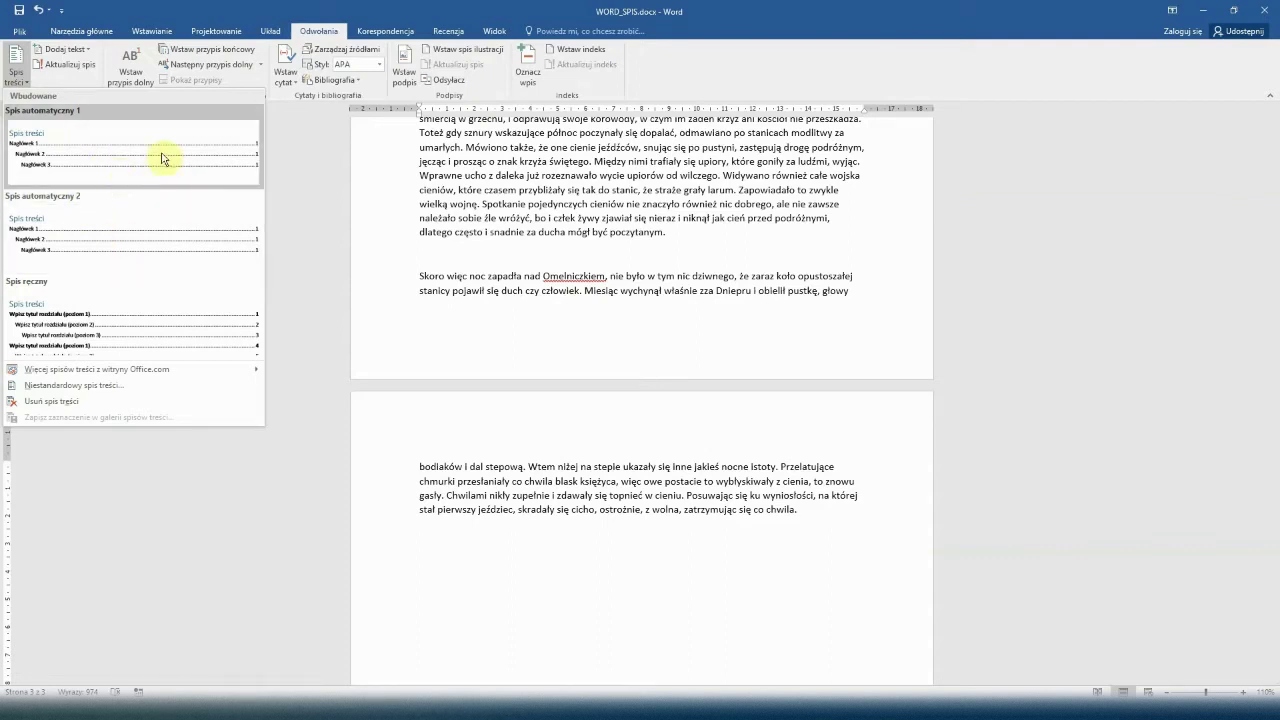
click(38, 388)
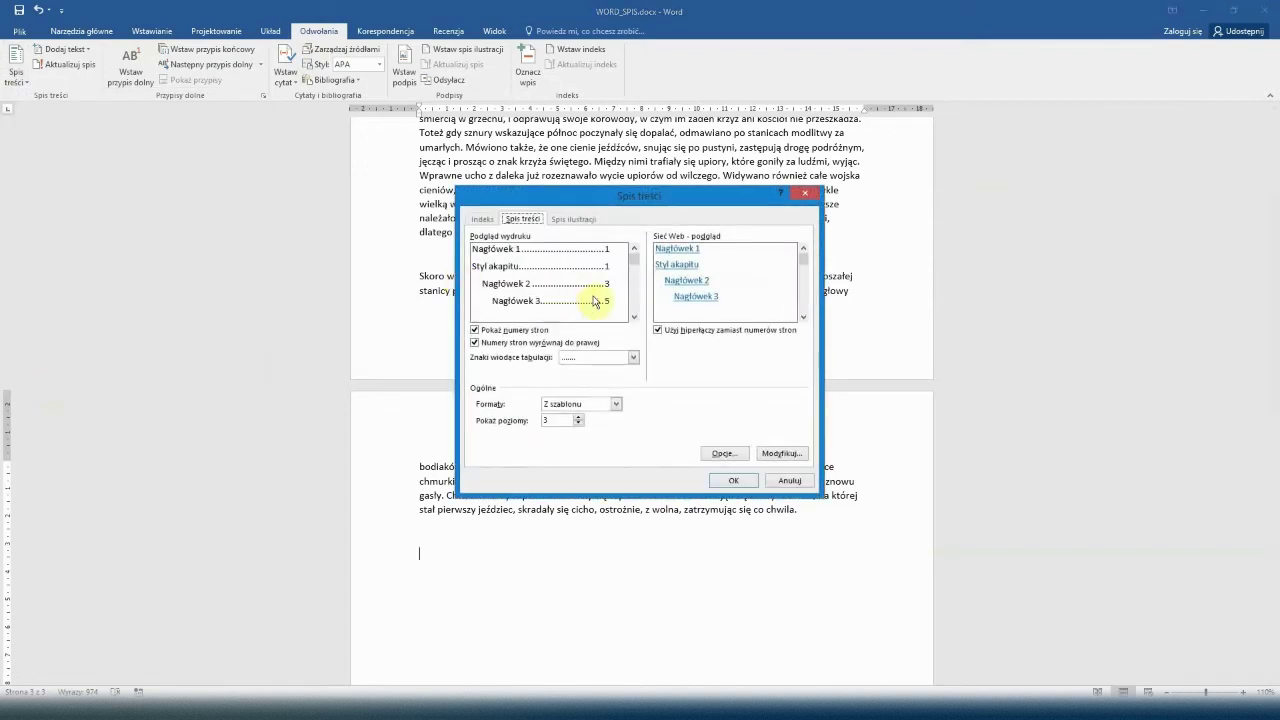
- Toggle page numbers and right alignment off and on, leaving both enabled
click(476, 330)
click(476, 330)
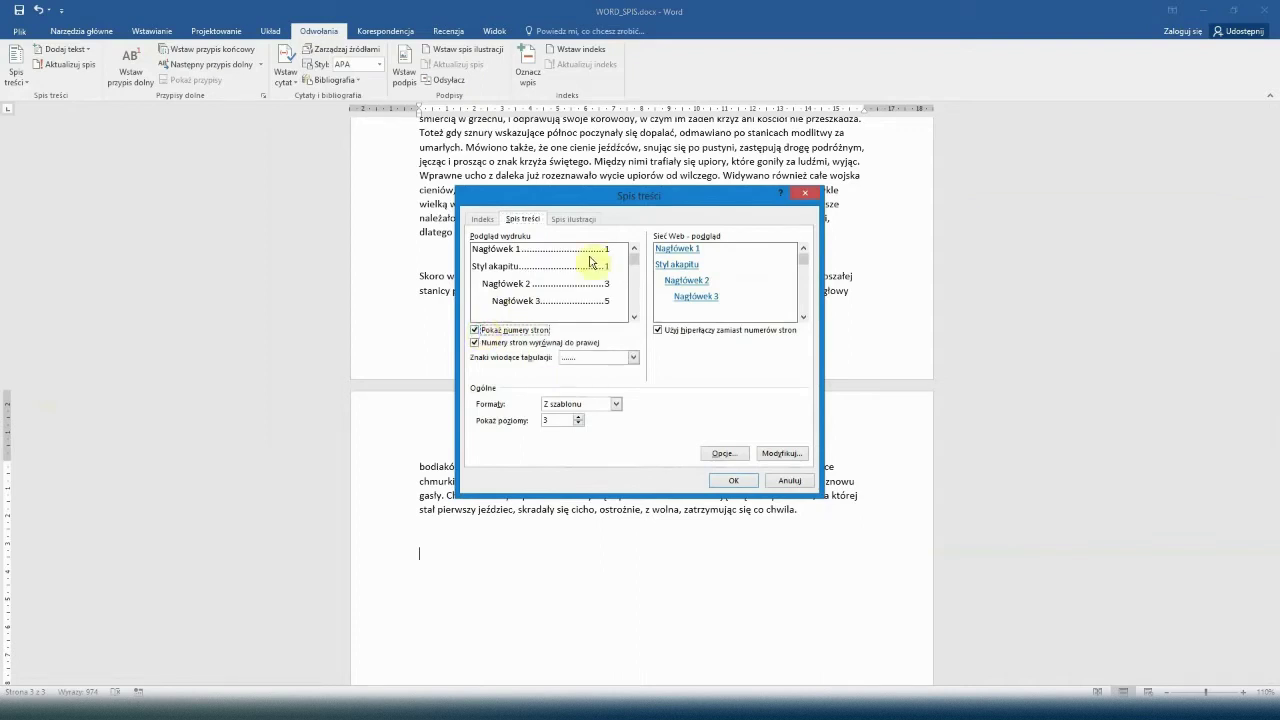
click(477, 343)
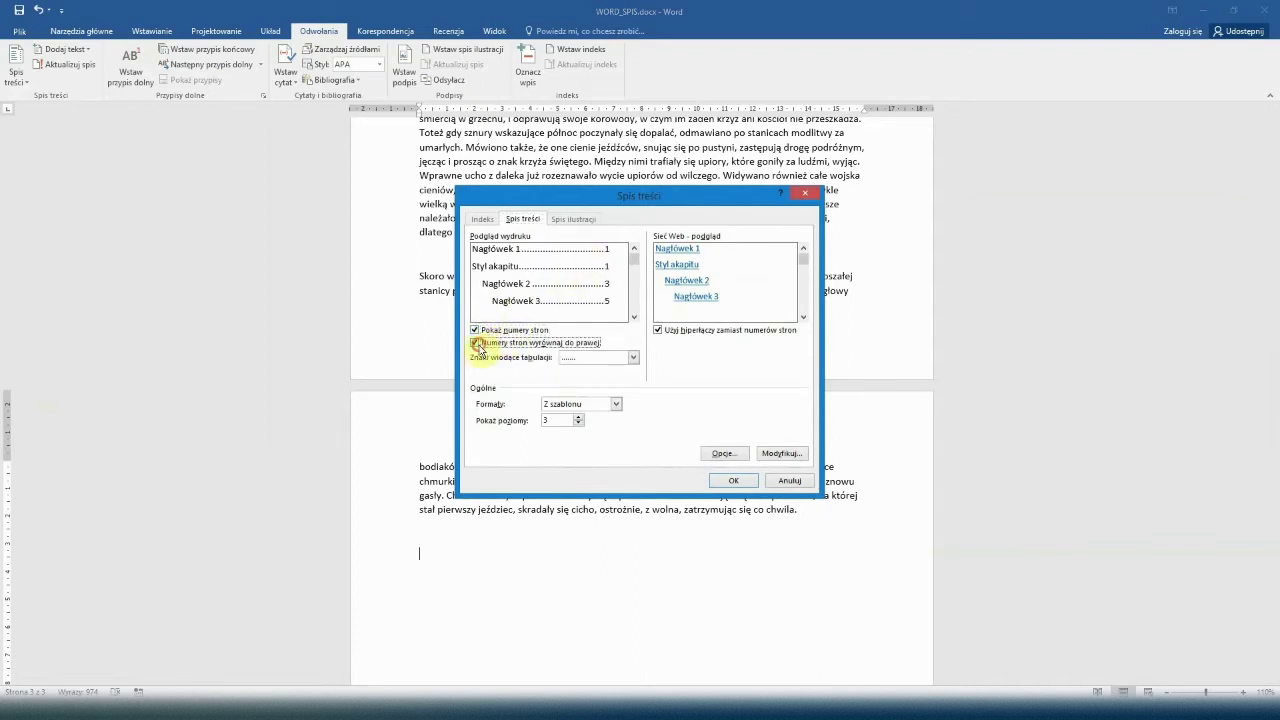
click(478, 344)
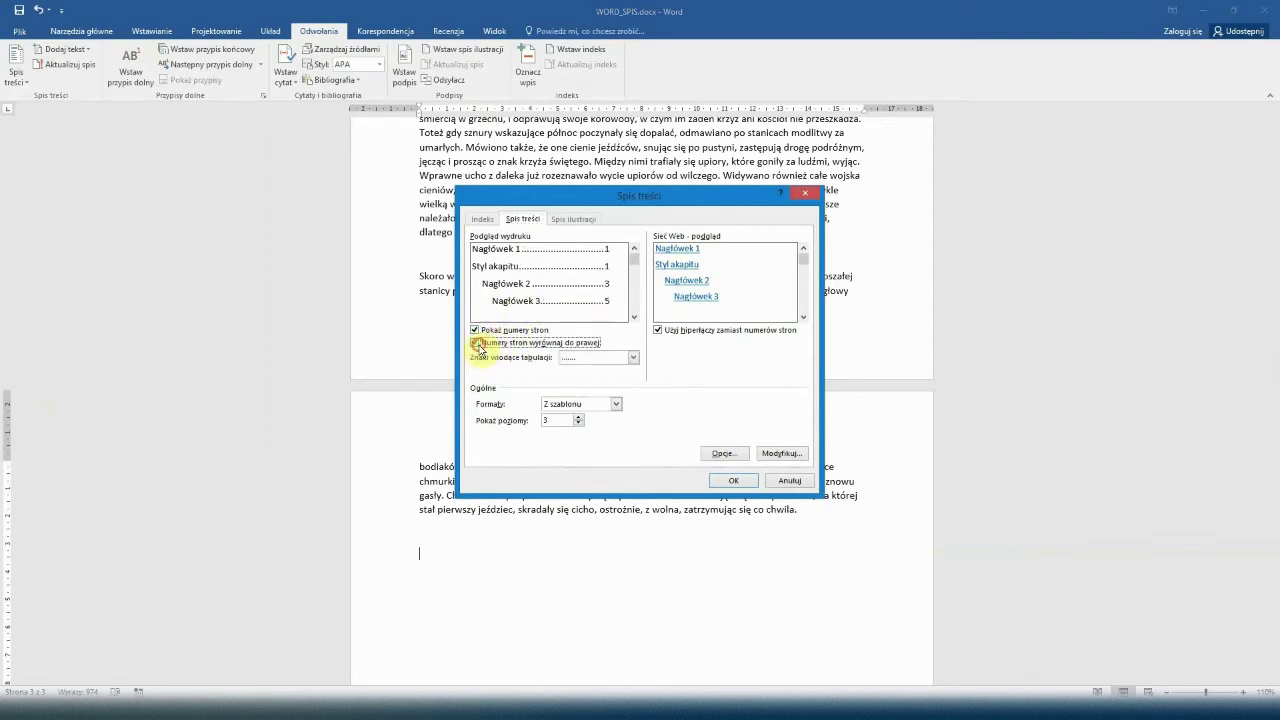
click(566, 345)
click(572, 345)
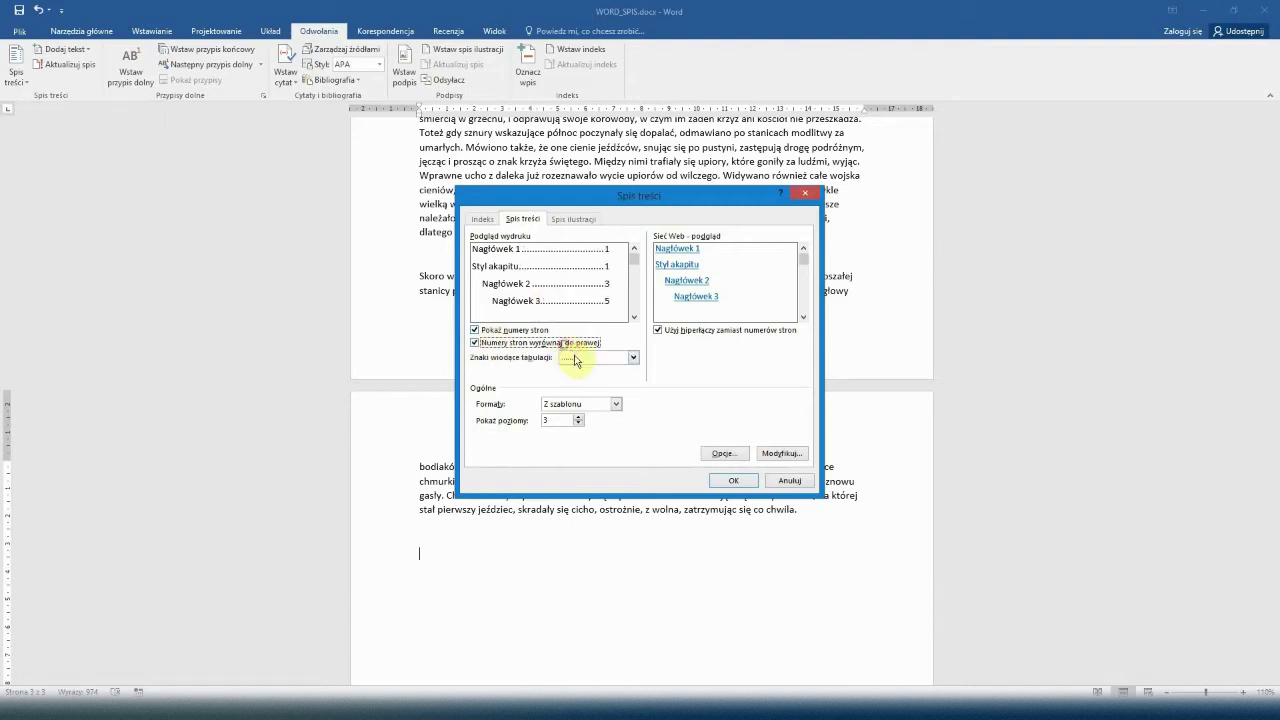
- Try dash and underscore leaders, return to dotted leaders, and view the level options
click(576, 358)
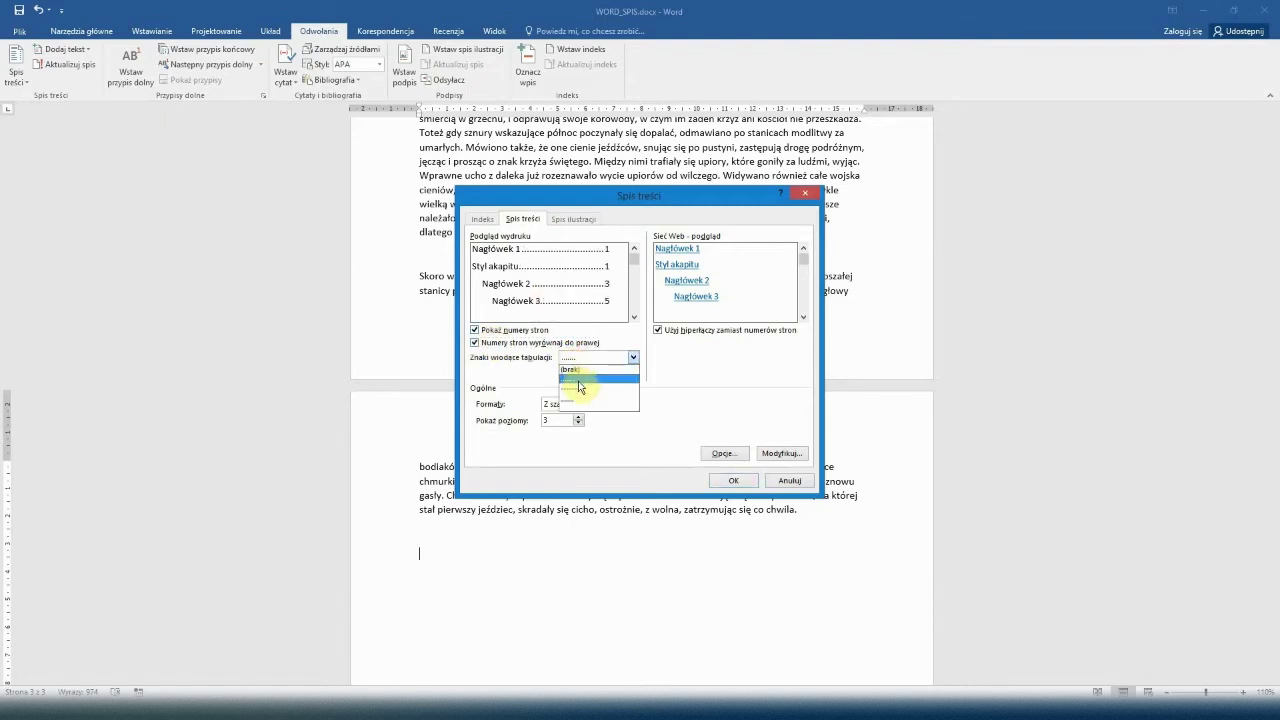
click(580, 389)
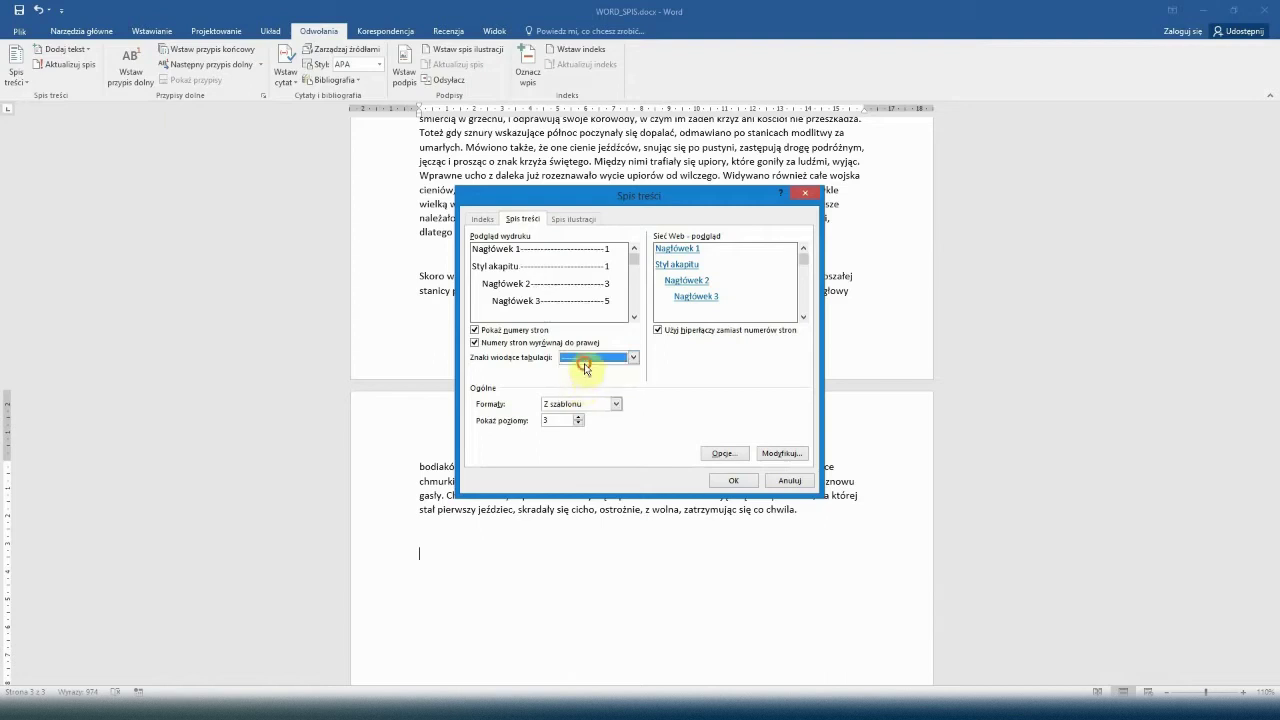
click(595, 358)
click(578, 403)
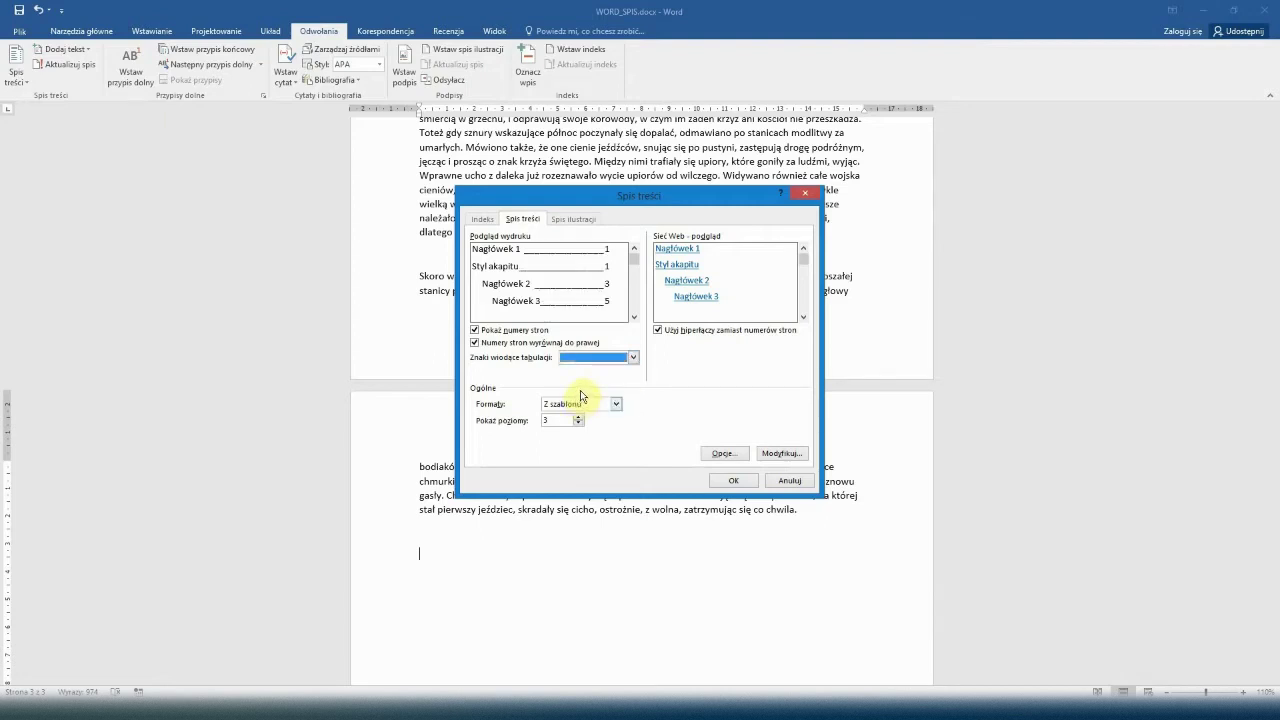
click(583, 360)
click(584, 379)
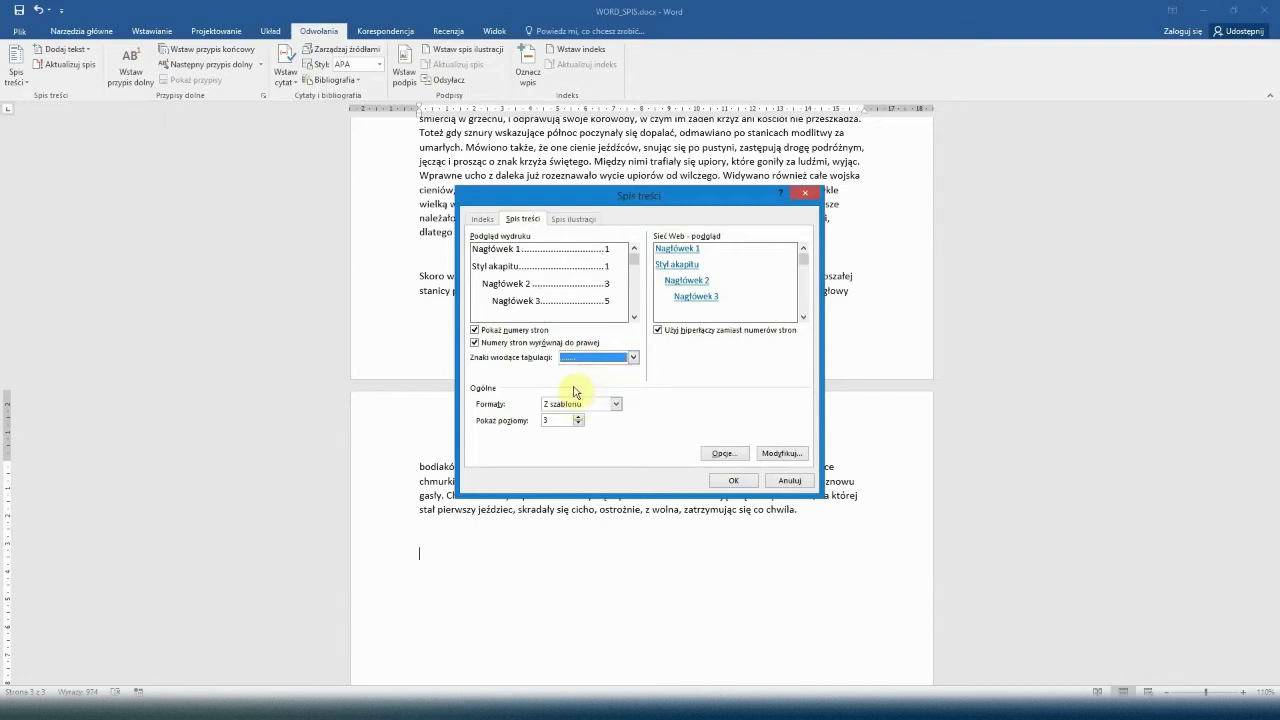
click(722, 454)
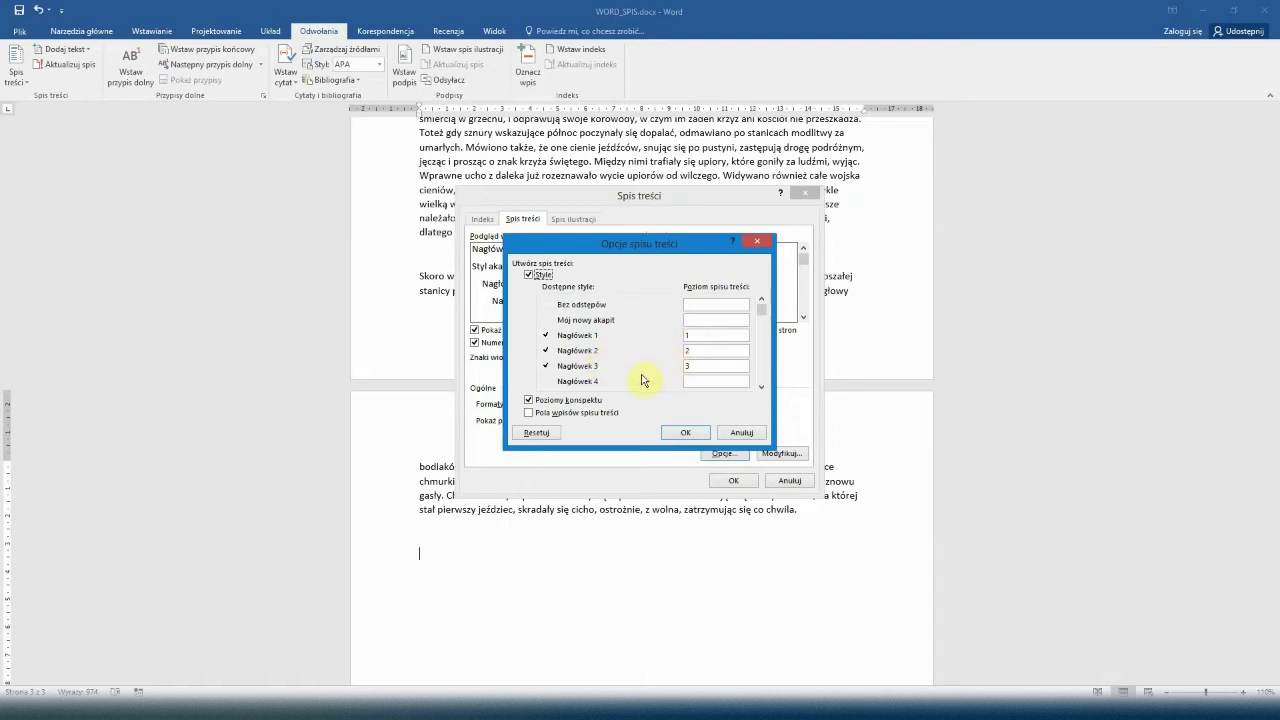
- Accept the level mapping and confirm the Spis treści 1 style unchanged at Calibri 11
click(680, 432)
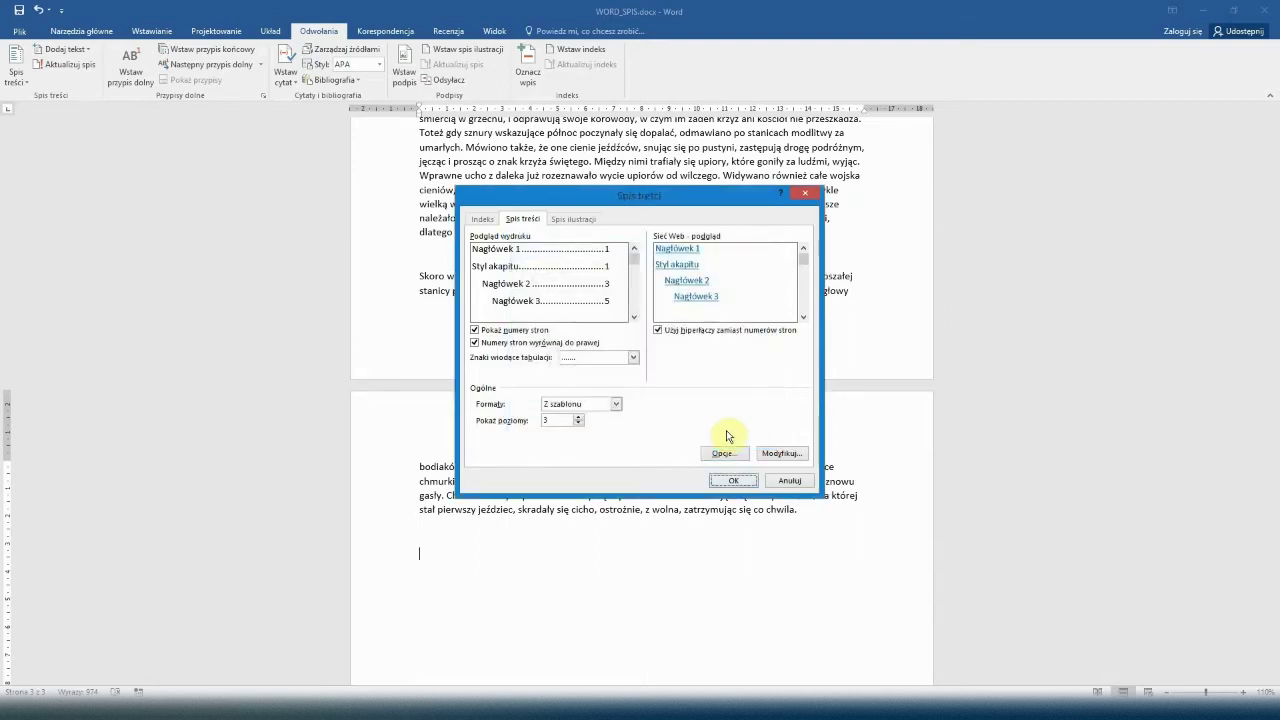
click(779, 455)
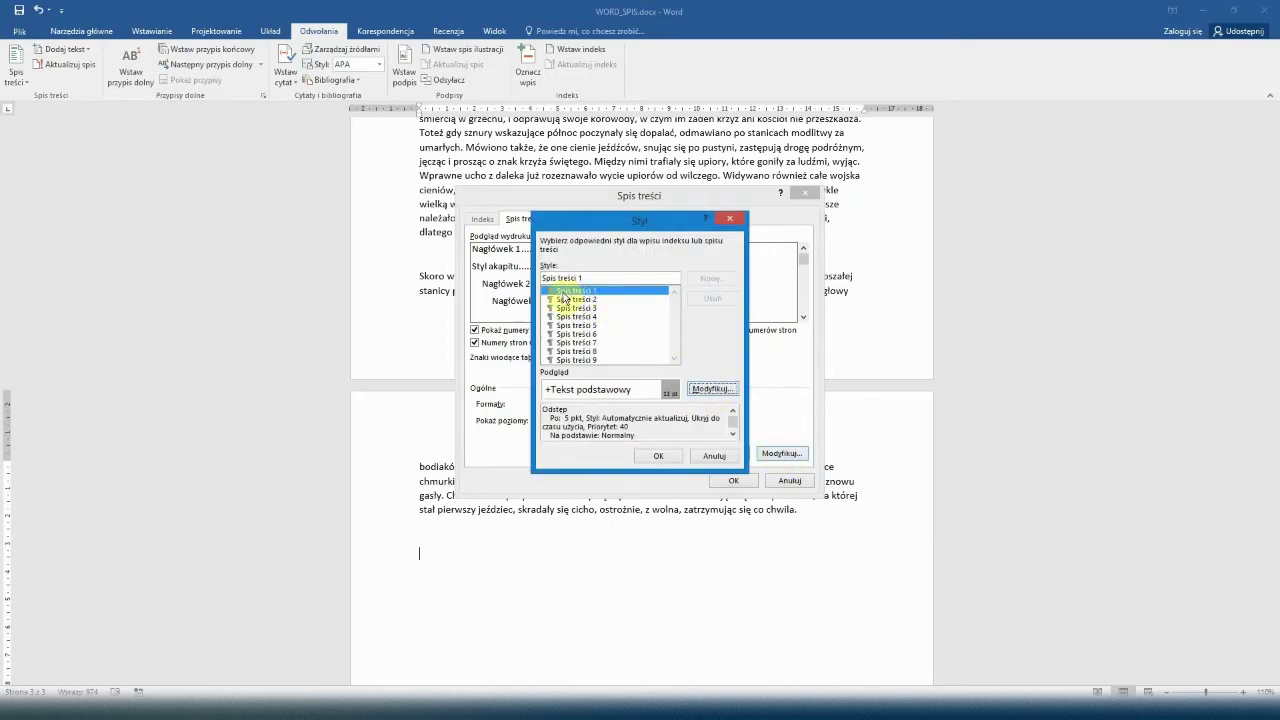
click(564, 292)
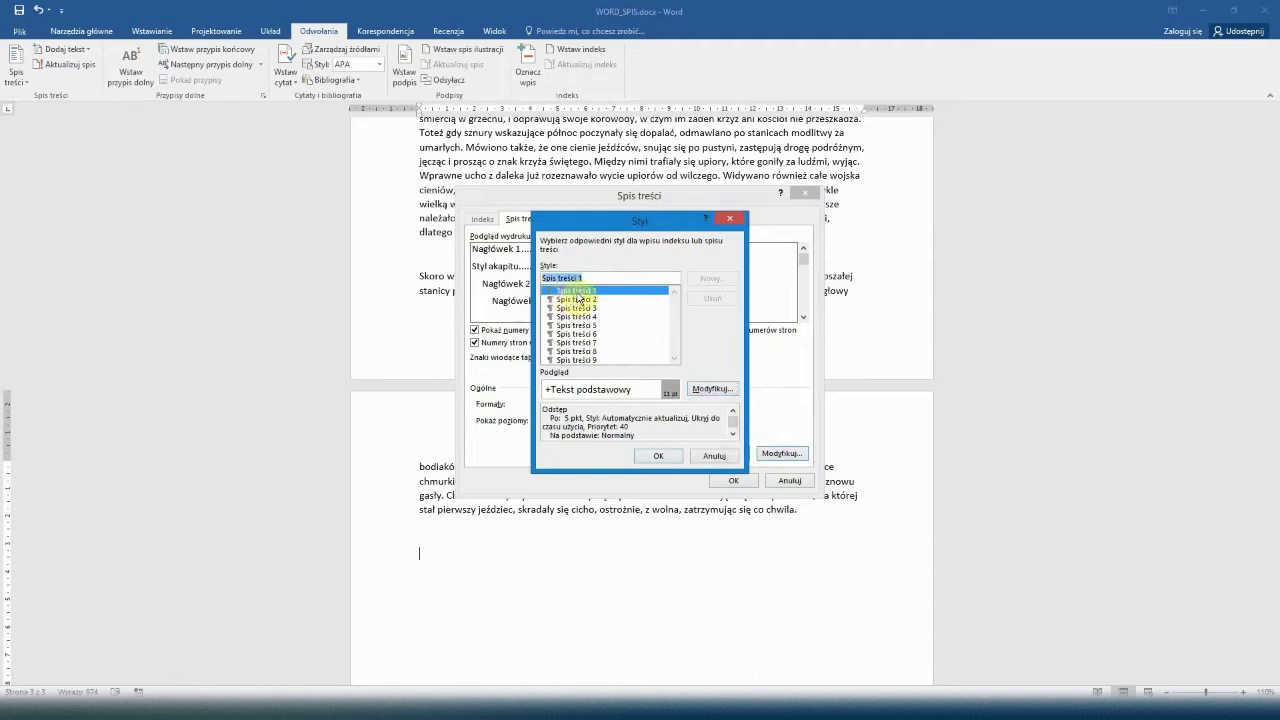
click(702, 386)
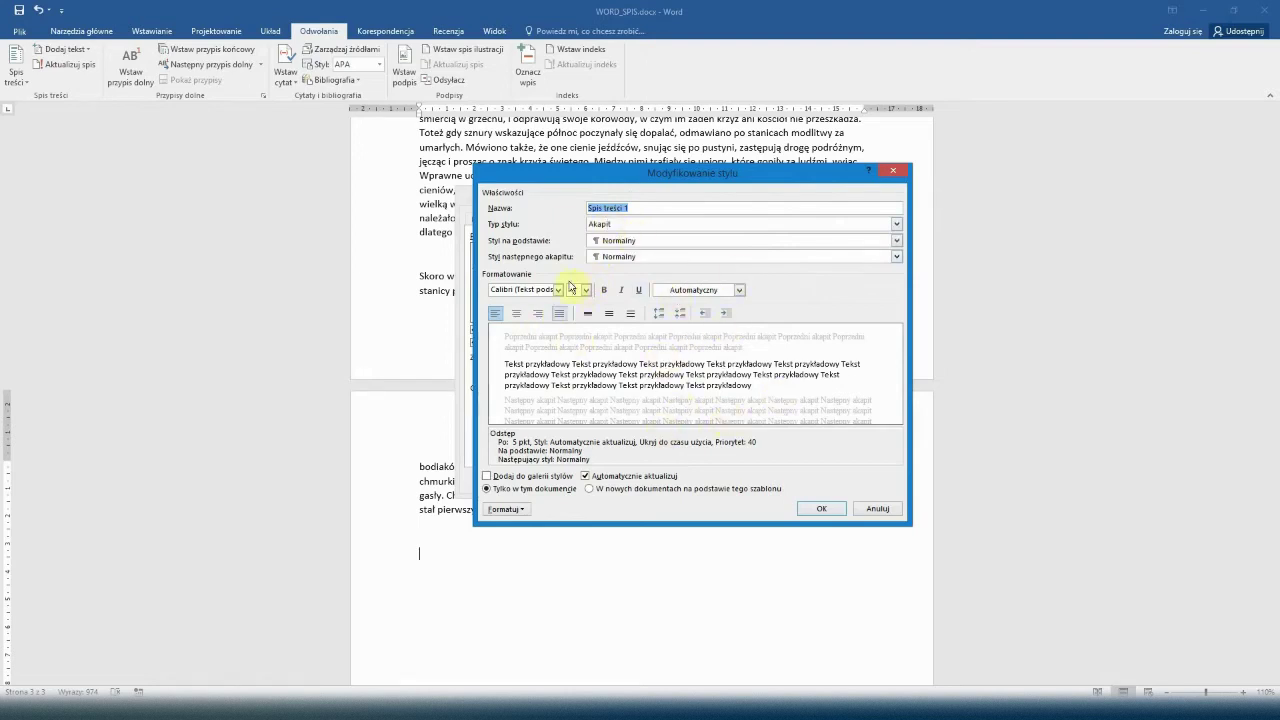
click(819, 510)
click(667, 457)
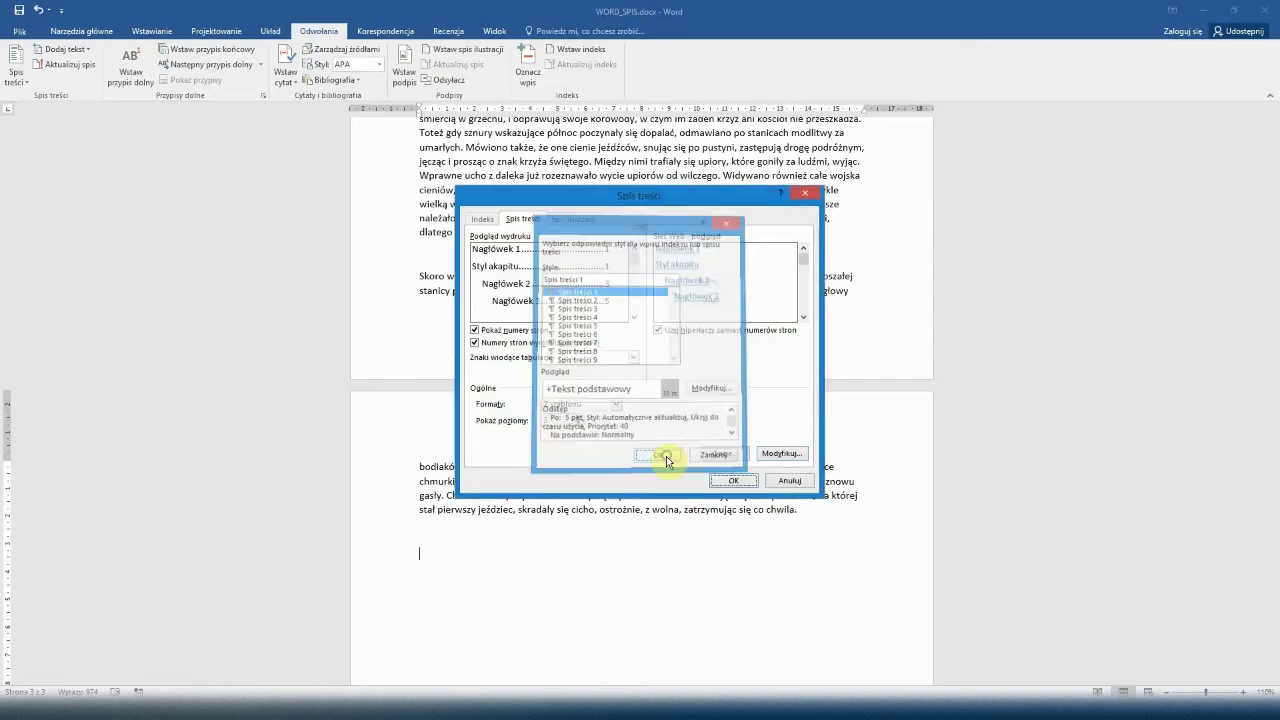
- Insert the custom table of contents and place the cursor before the Czasem paragraph
click(727, 481)
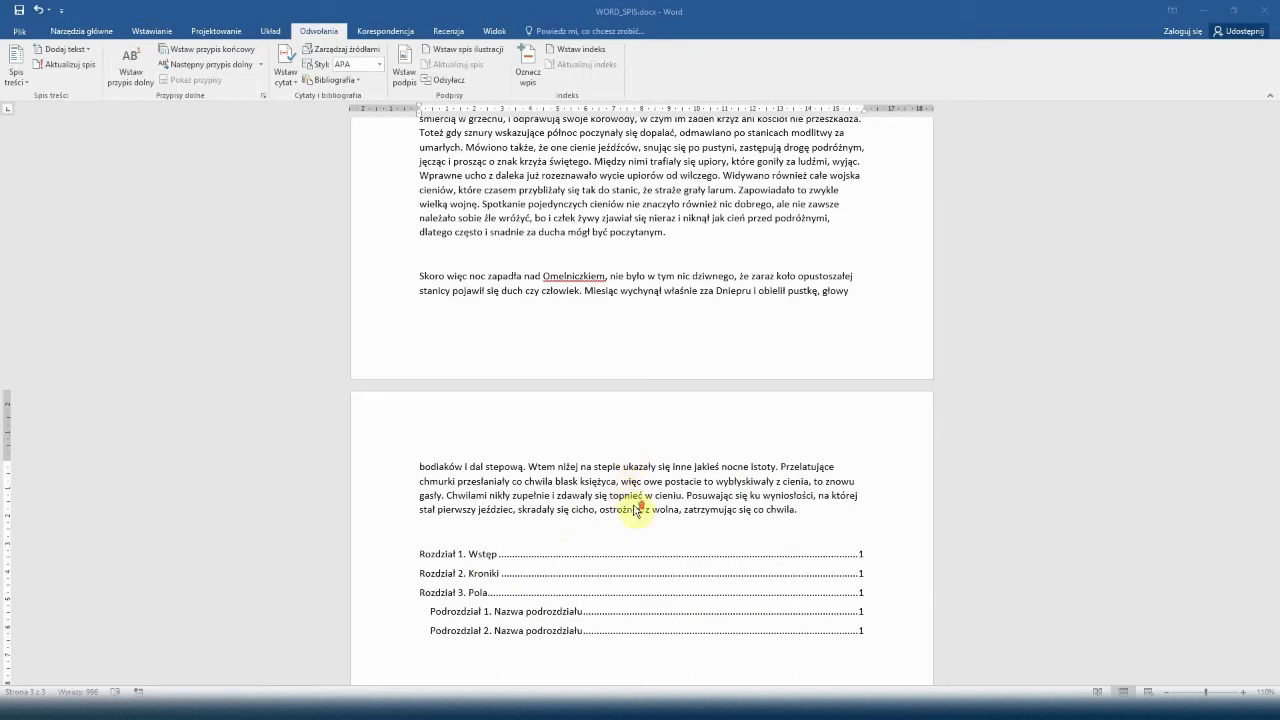
click(541, 316)
scroll(541, 316, up, 10)
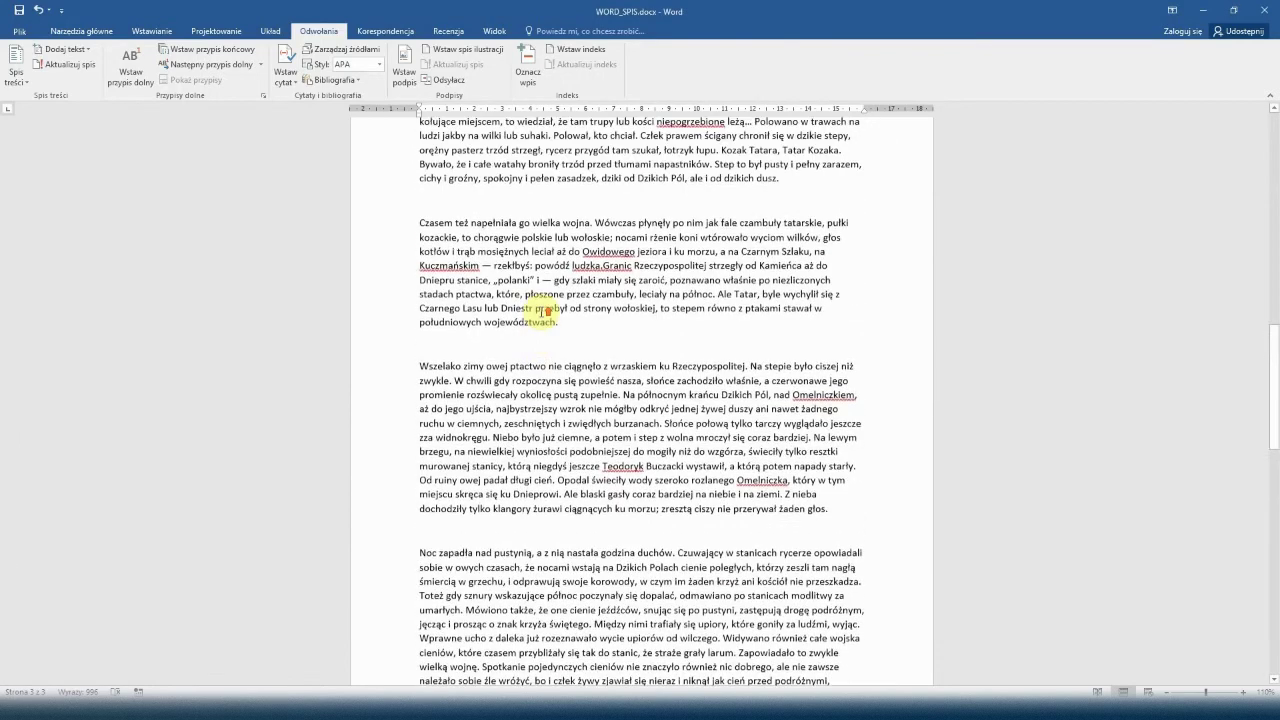
click(421, 263)
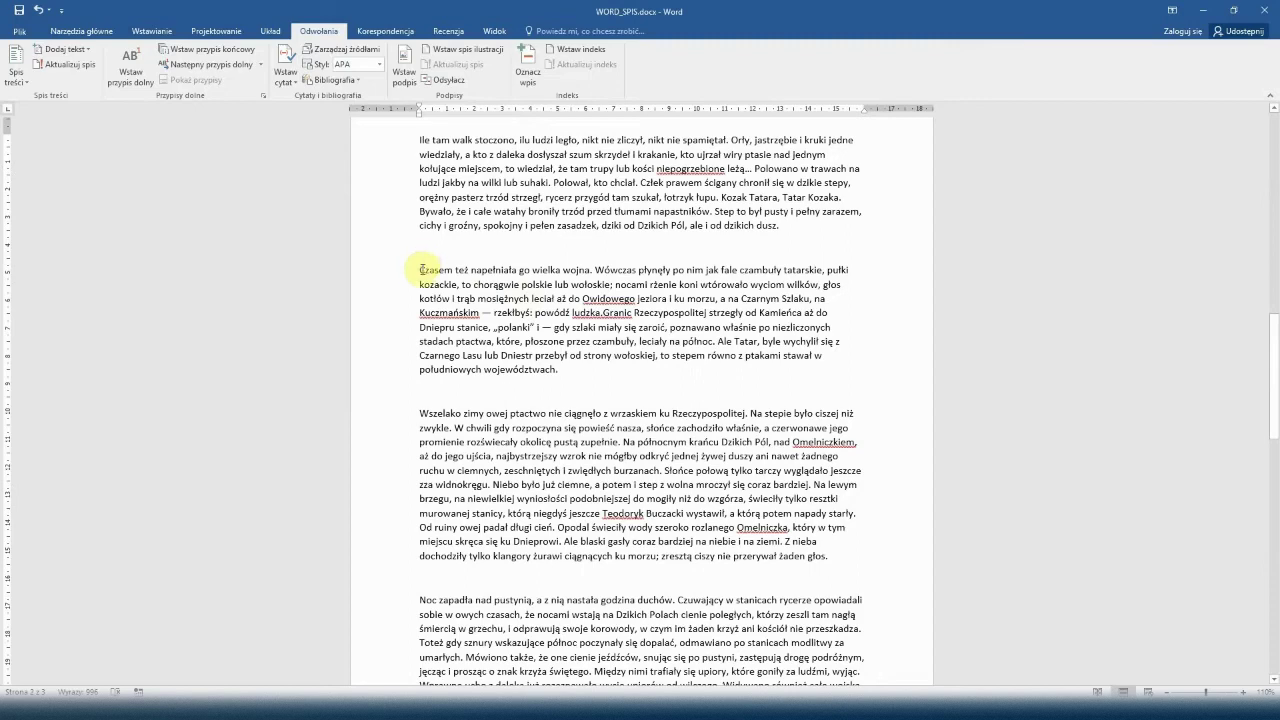
- Add a Nagłówek 2 line above 'Czasem' and type the subheading 'Podrozdział 2 abcde'
key(Return)
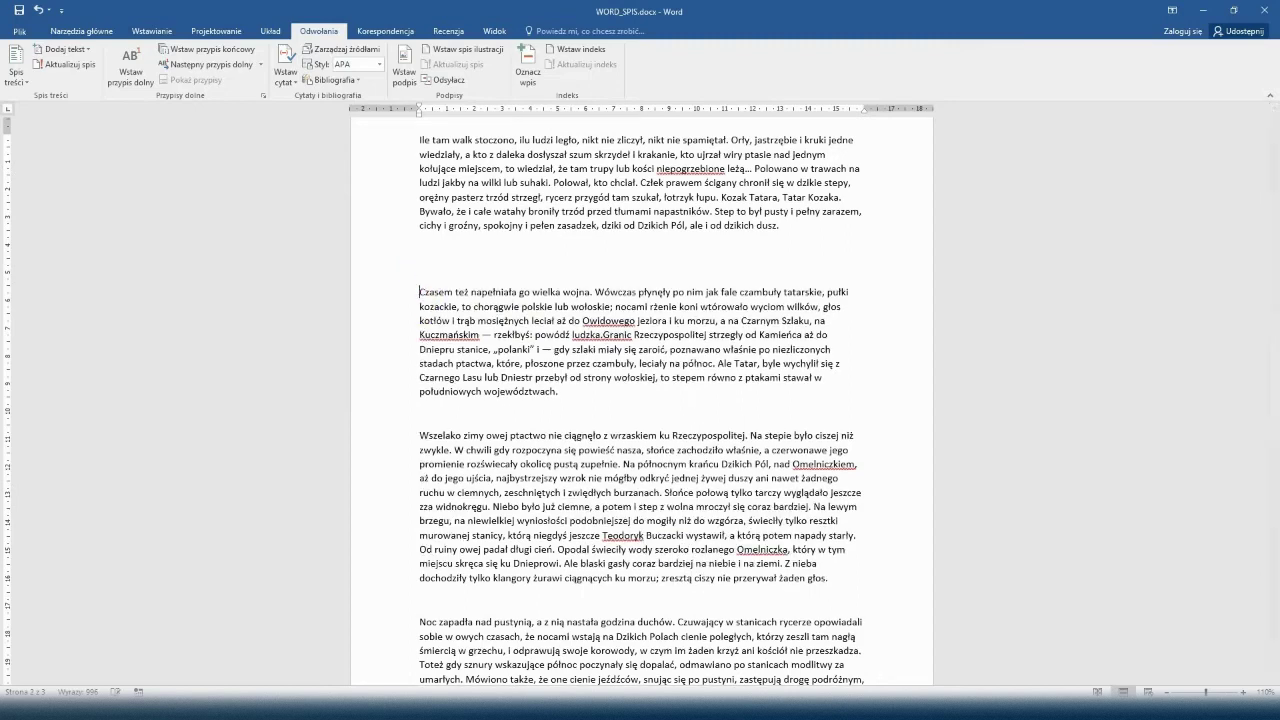
click(84, 30)
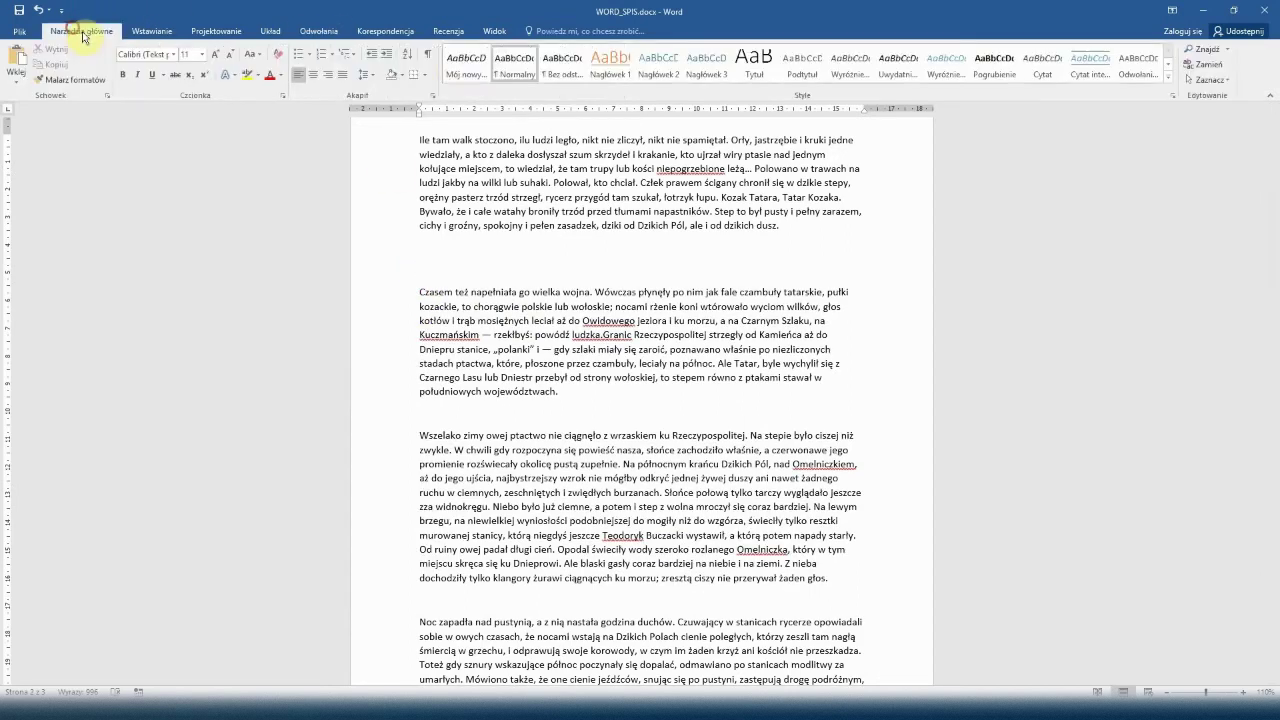
click(658, 62)
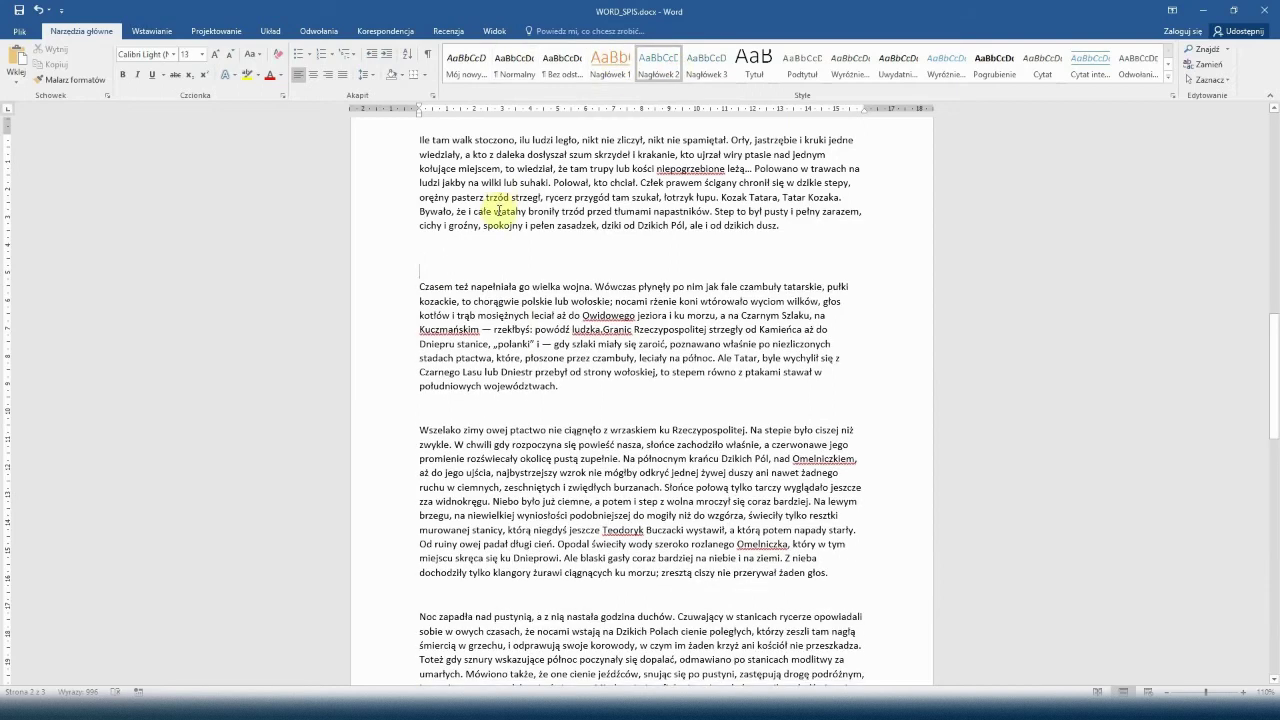
text(Podroz)
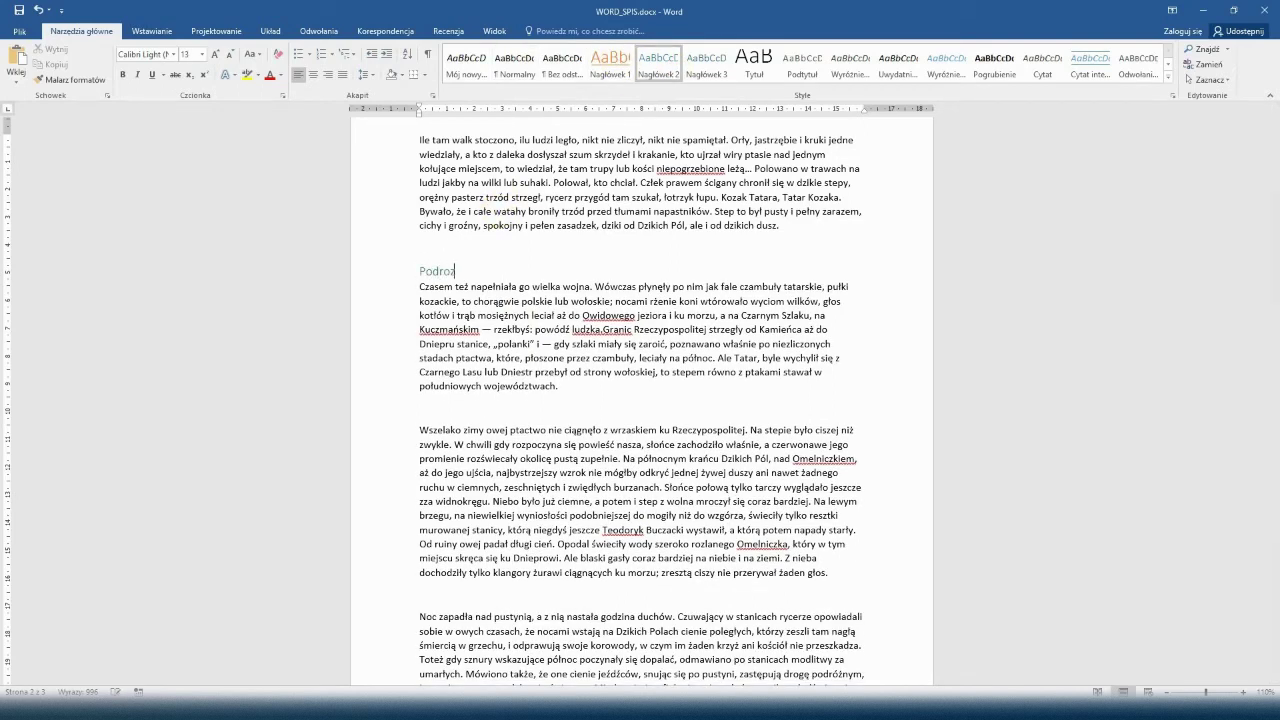
text(działł 2)
text(bcd)
text(e)
- Update the table of contents with Aktualizacja całego spisu to rebuild it entirely
scroll(608, 334, down, 5)
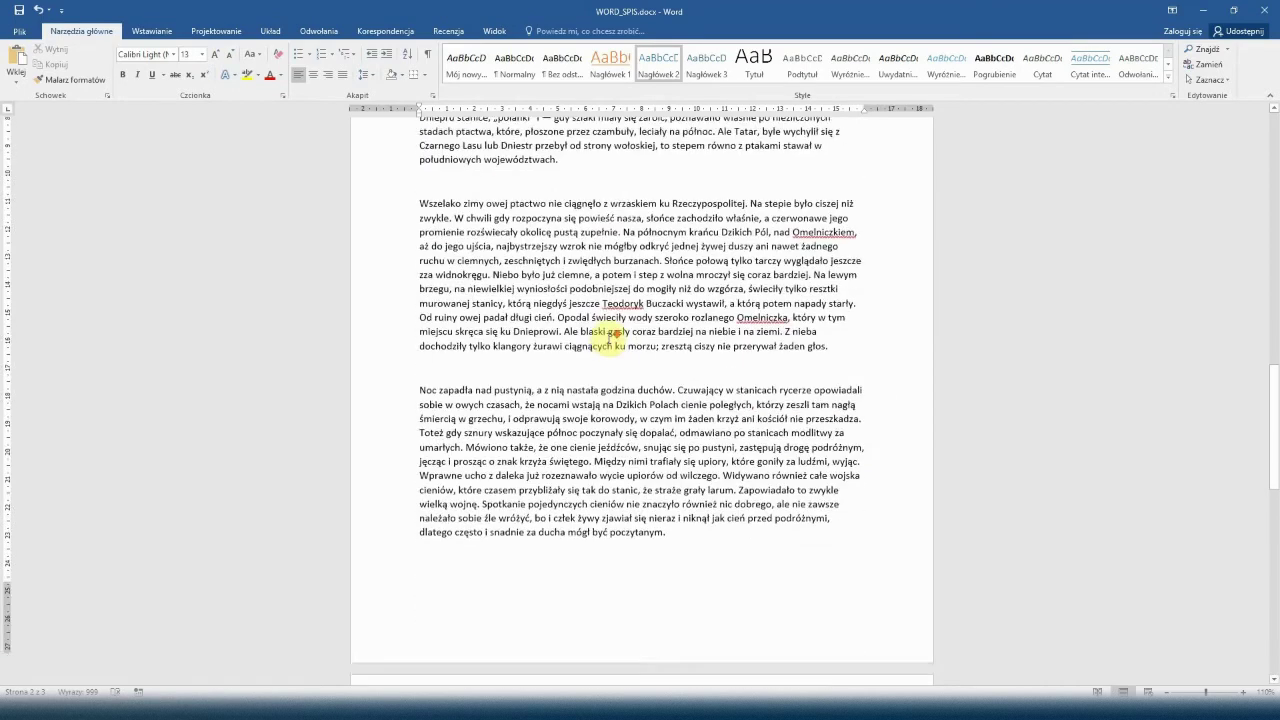
scroll(608, 334, down, 7)
scroll(606, 343, down, 4)
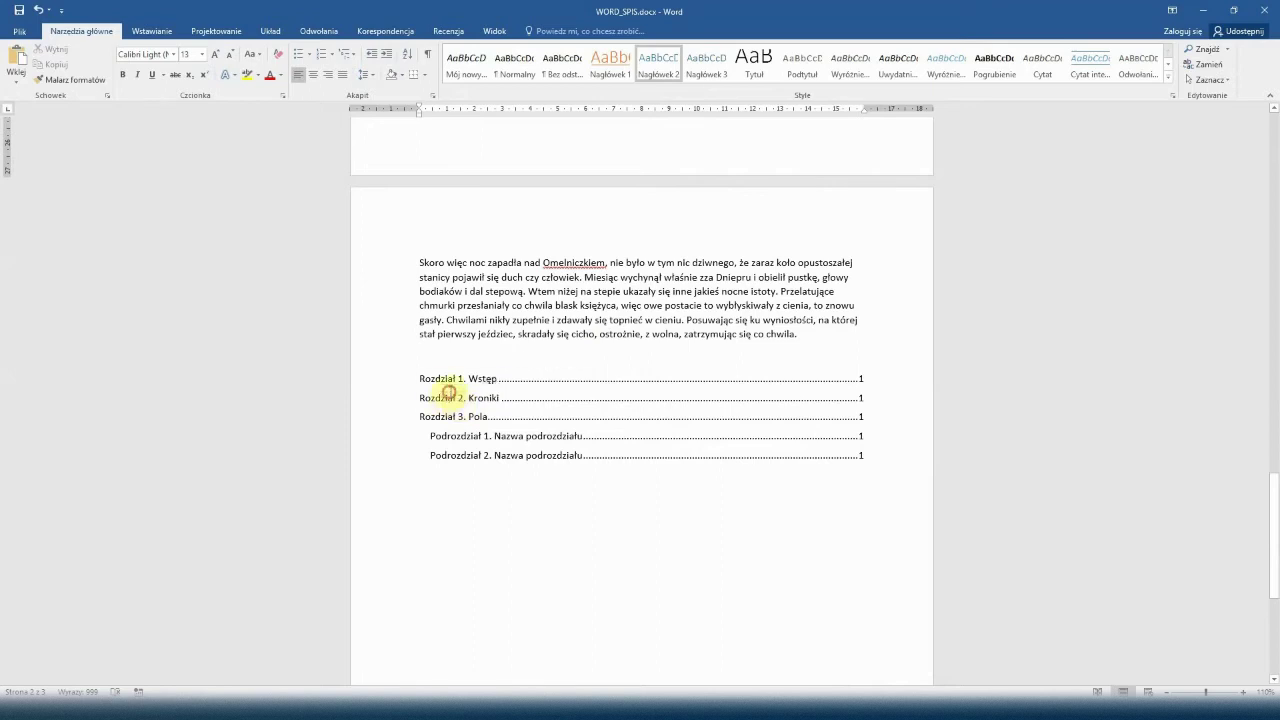
click(445, 397)
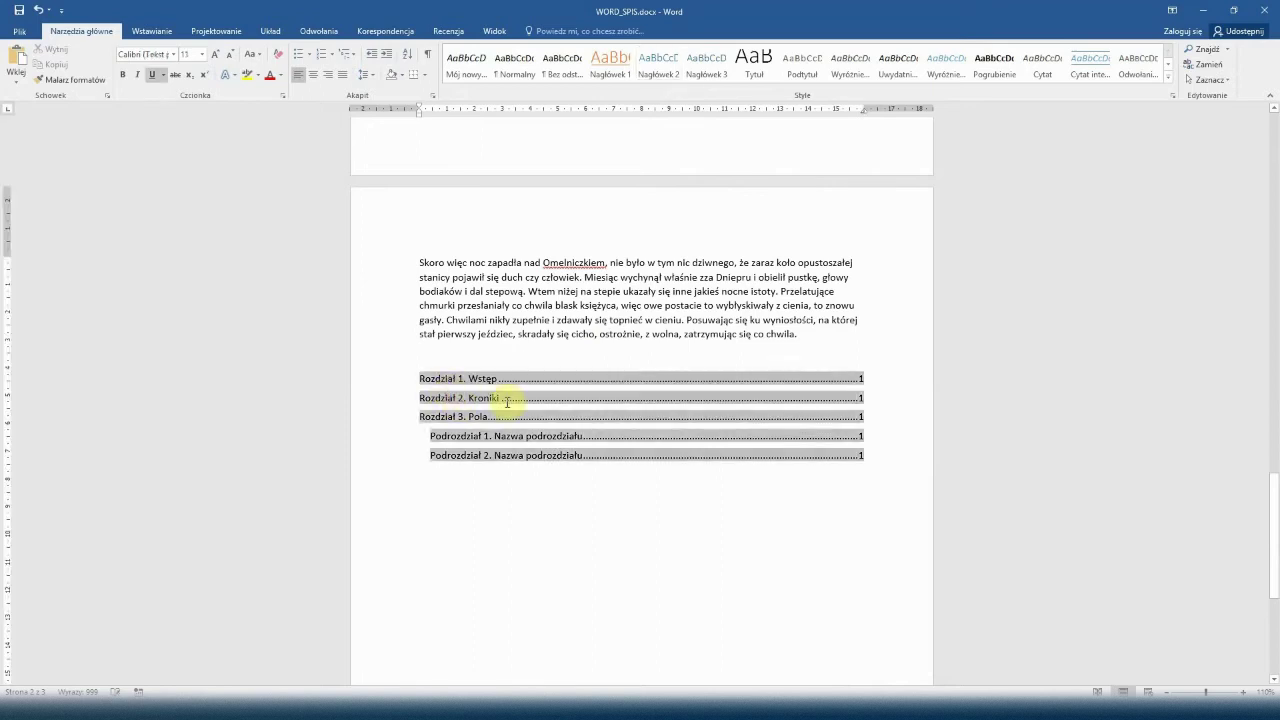
click(312, 31)
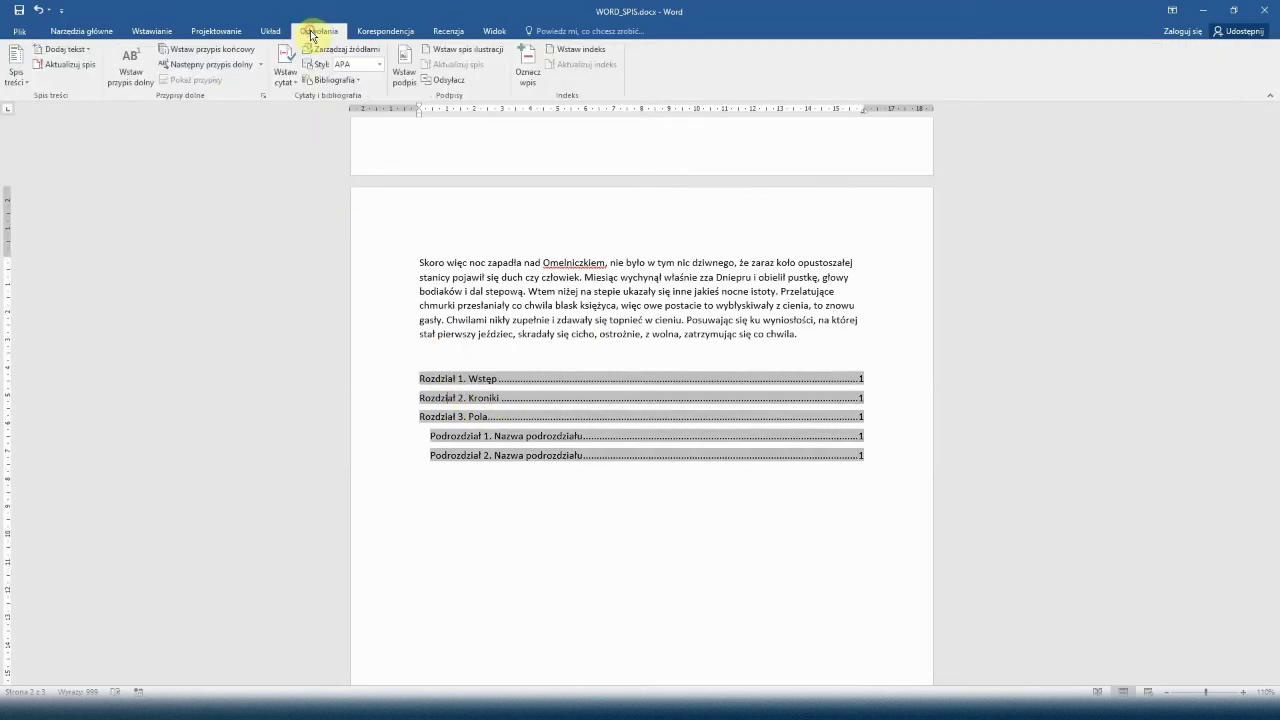
click(50, 66)
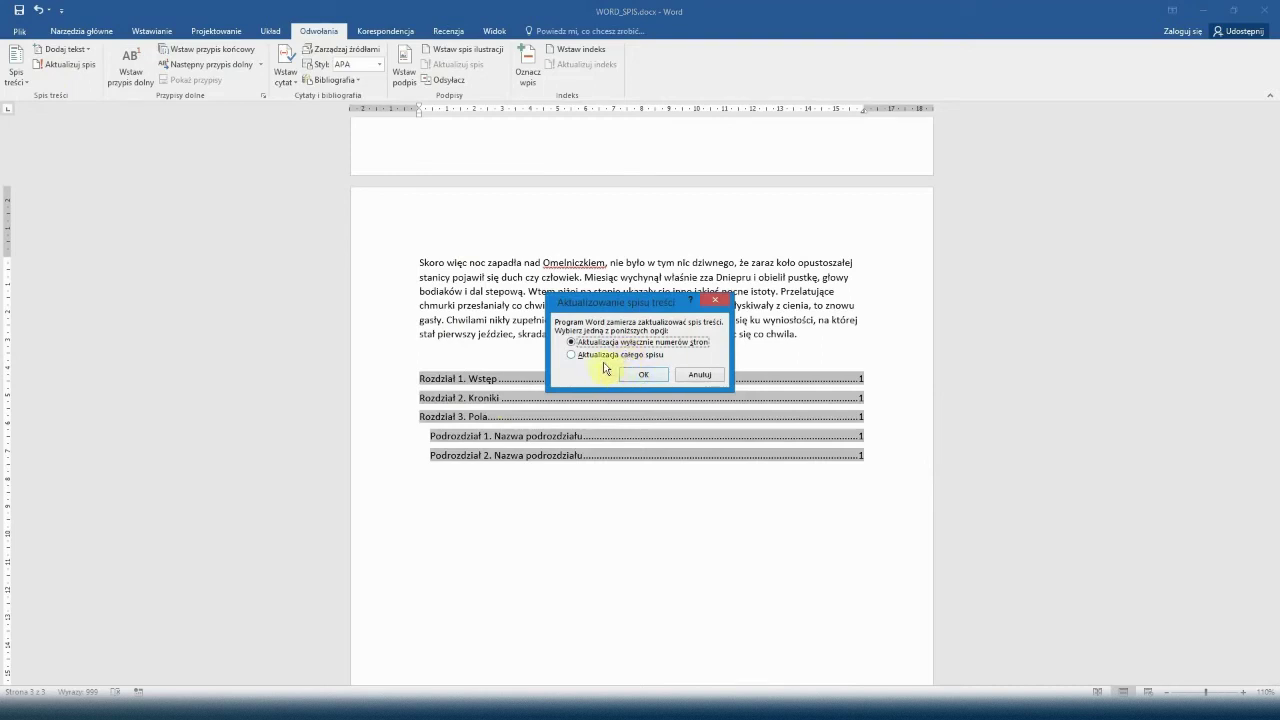
click(600, 355)
click(640, 374)
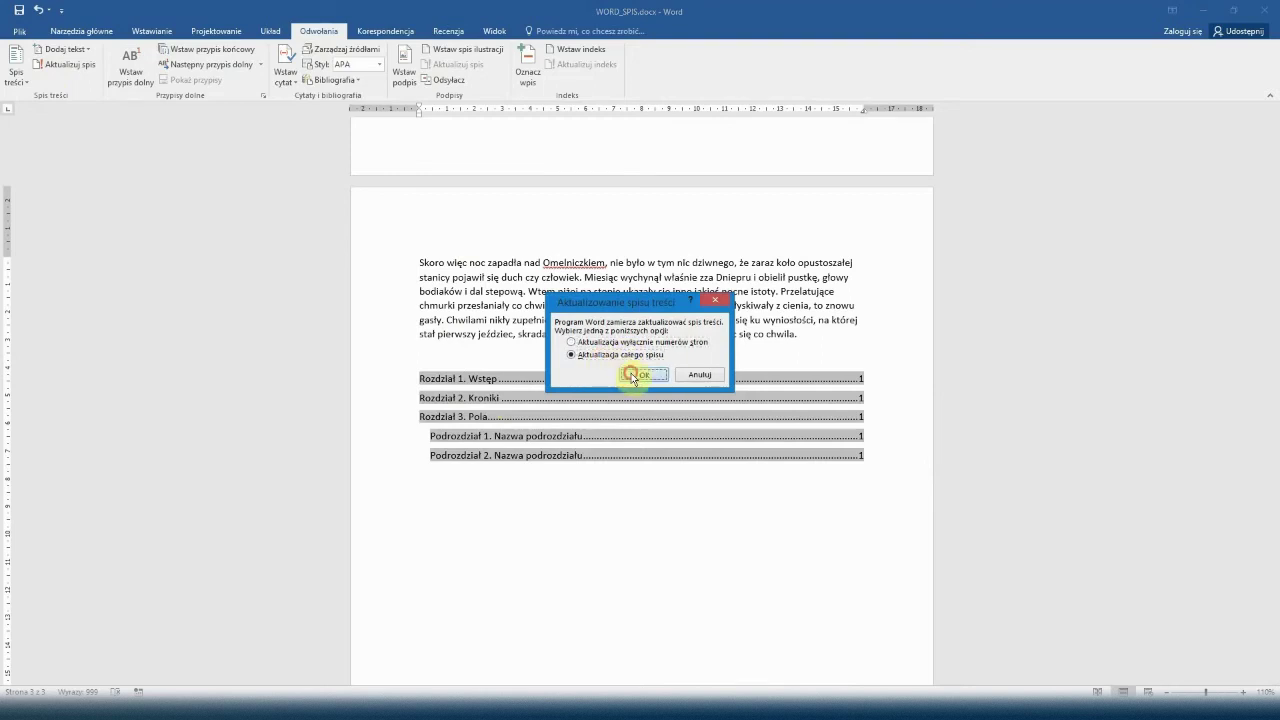
- Ctrl+click the Rozdział 2. Kroniki entry to jump to that chapter heading
click(528, 500)
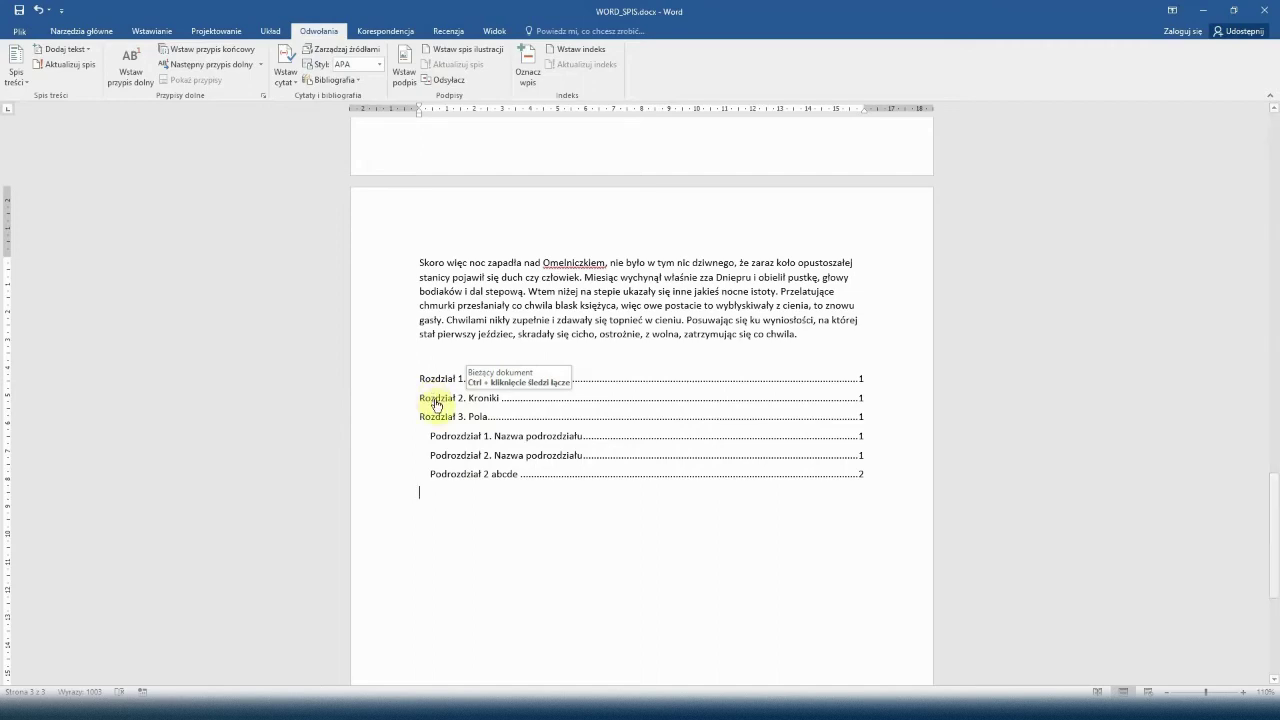
ctrl+click(436, 403)
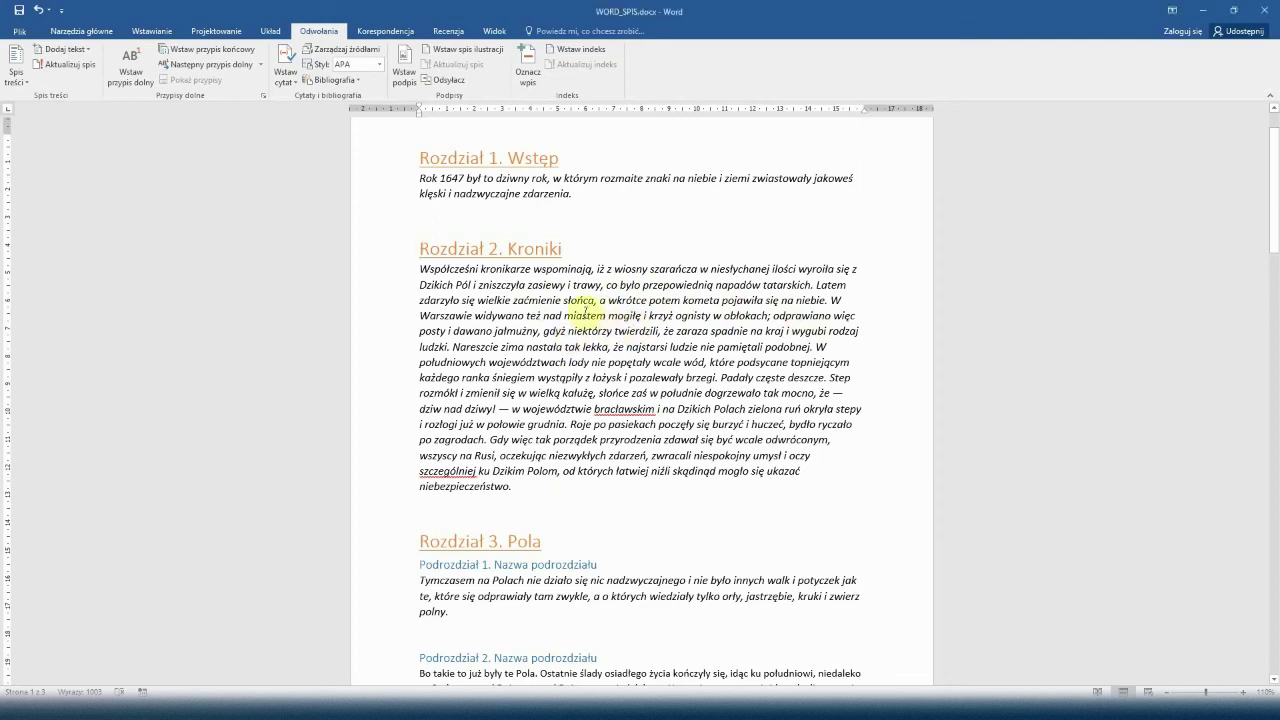
- Delete the automatic table of contents with Usuń spis treści and reopen the layout gallery
scroll(580, 320, down, 3)
scroll(590, 312, down, 7)
scroll(575, 311, down, 5)
scroll(565, 315, down, 4)
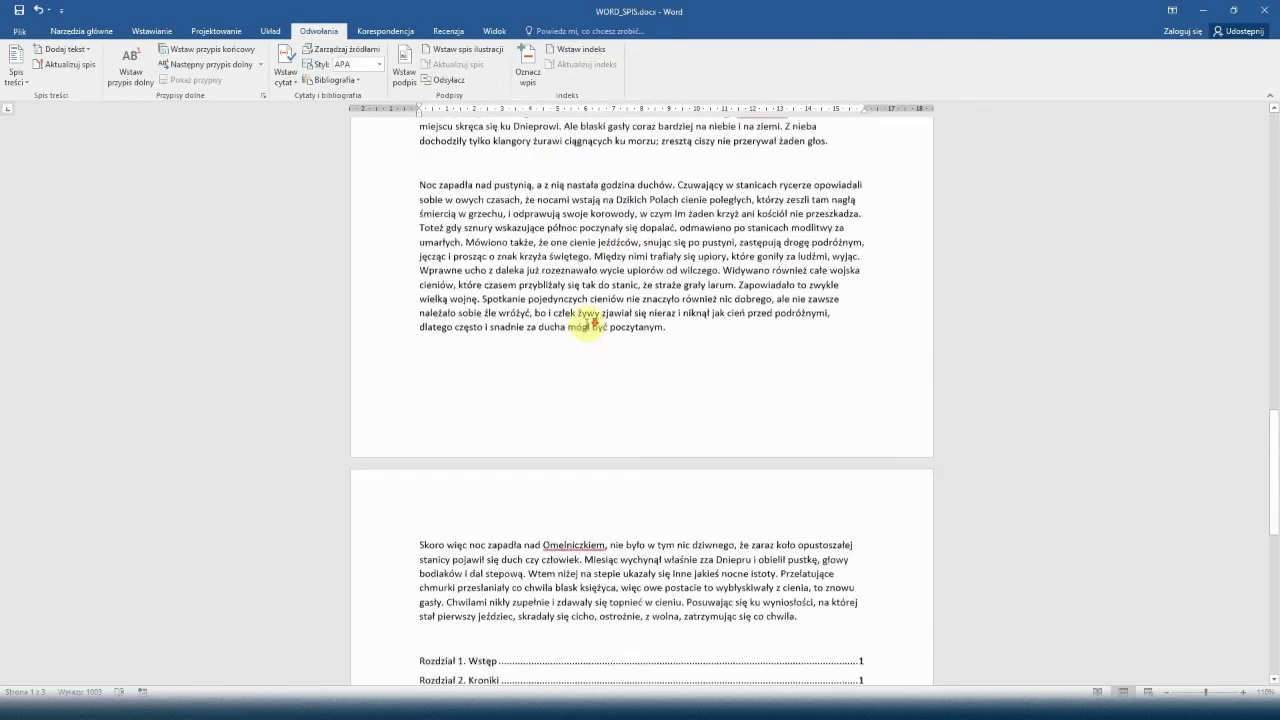
scroll(560, 340, down, 3)
click(478, 455)
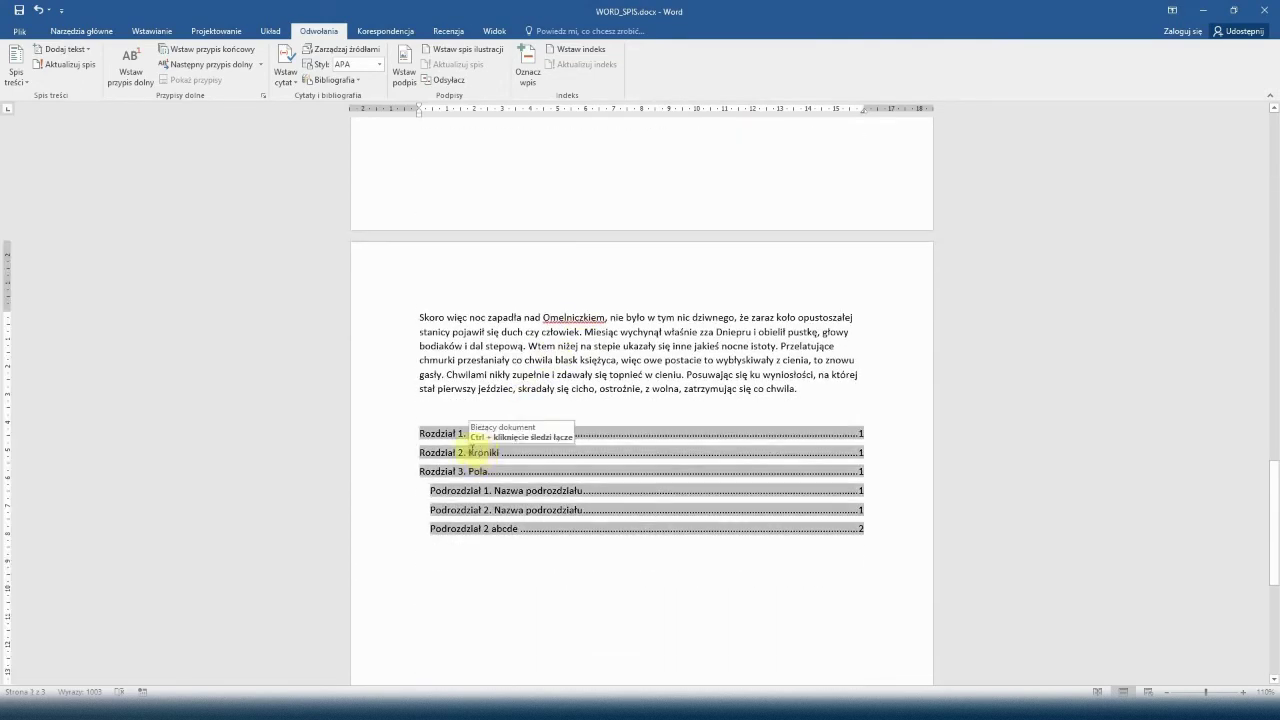
click(26, 85)
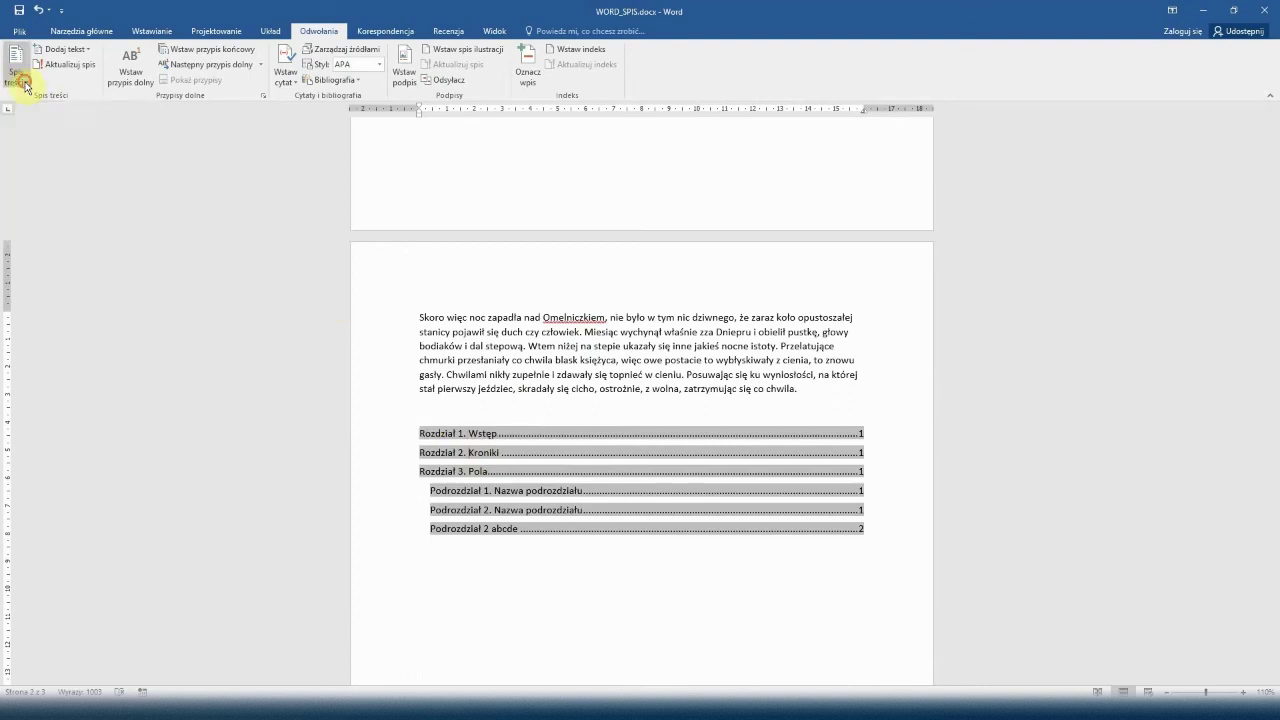
click(55, 403)
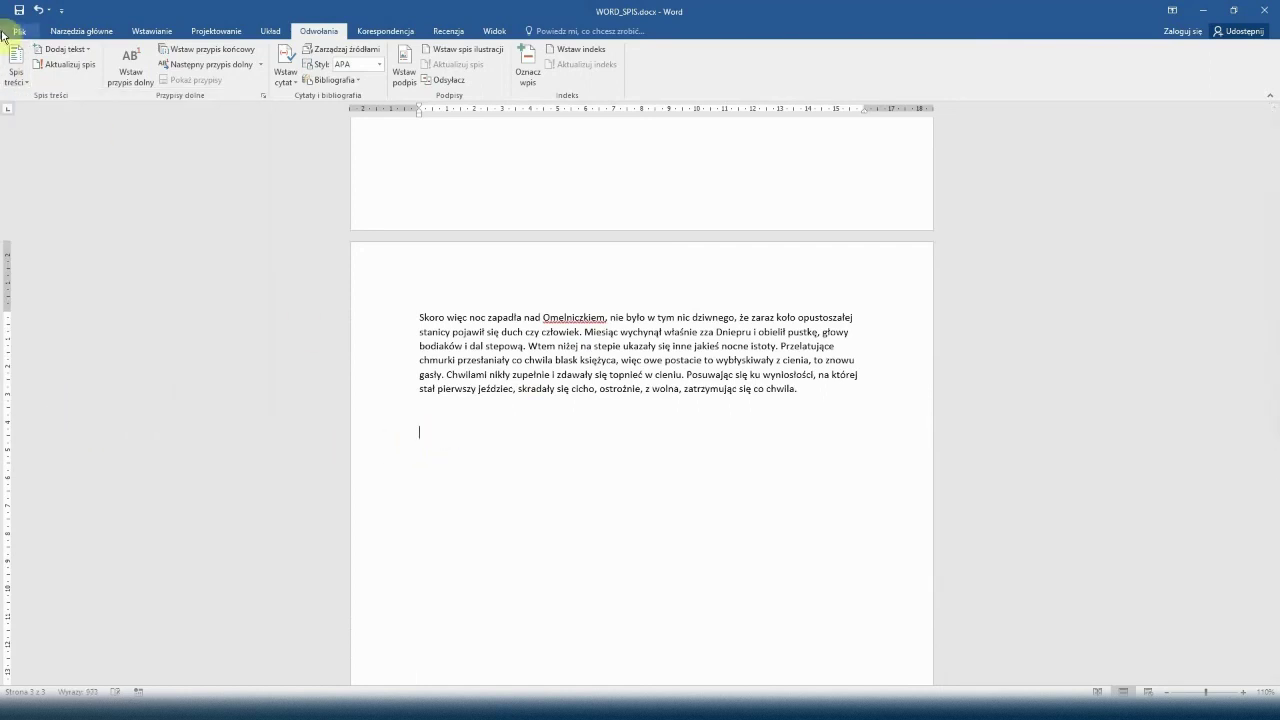
click(16, 85)
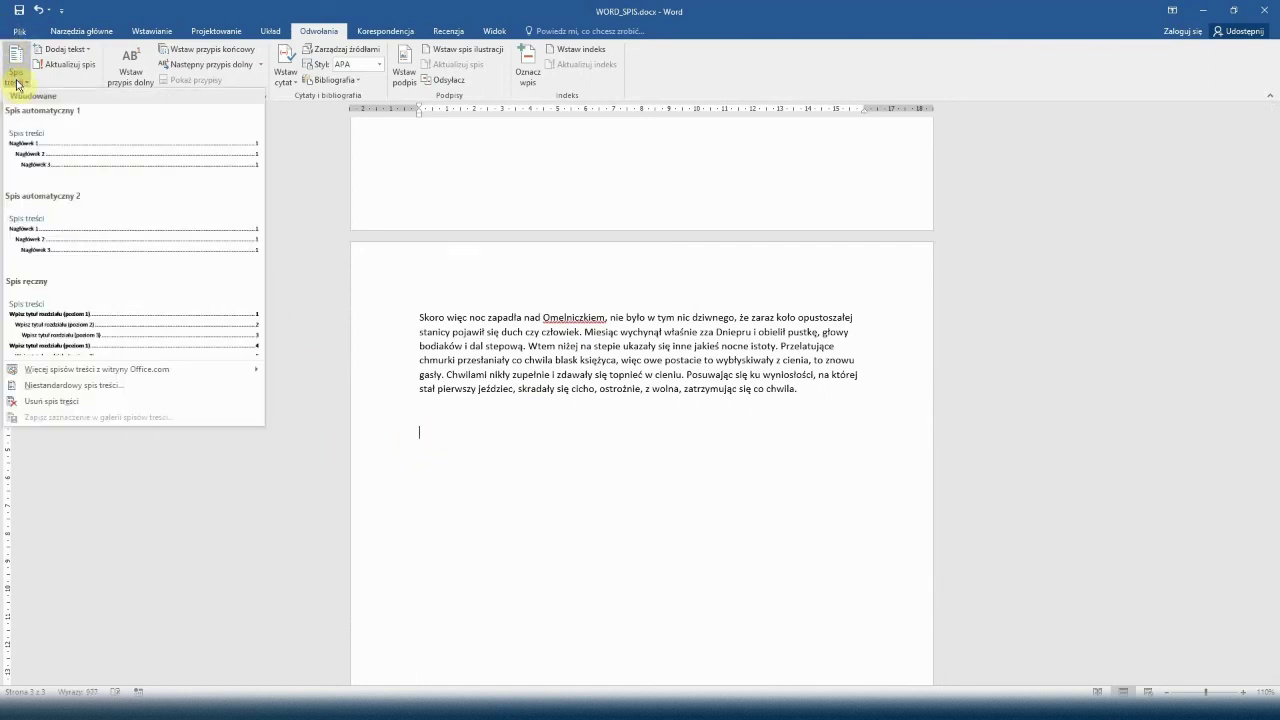
- Insert a Spis ręczny and fill its first two entries with 'Rozdział 1' and 'Podrozdział 1'
click(36, 316)
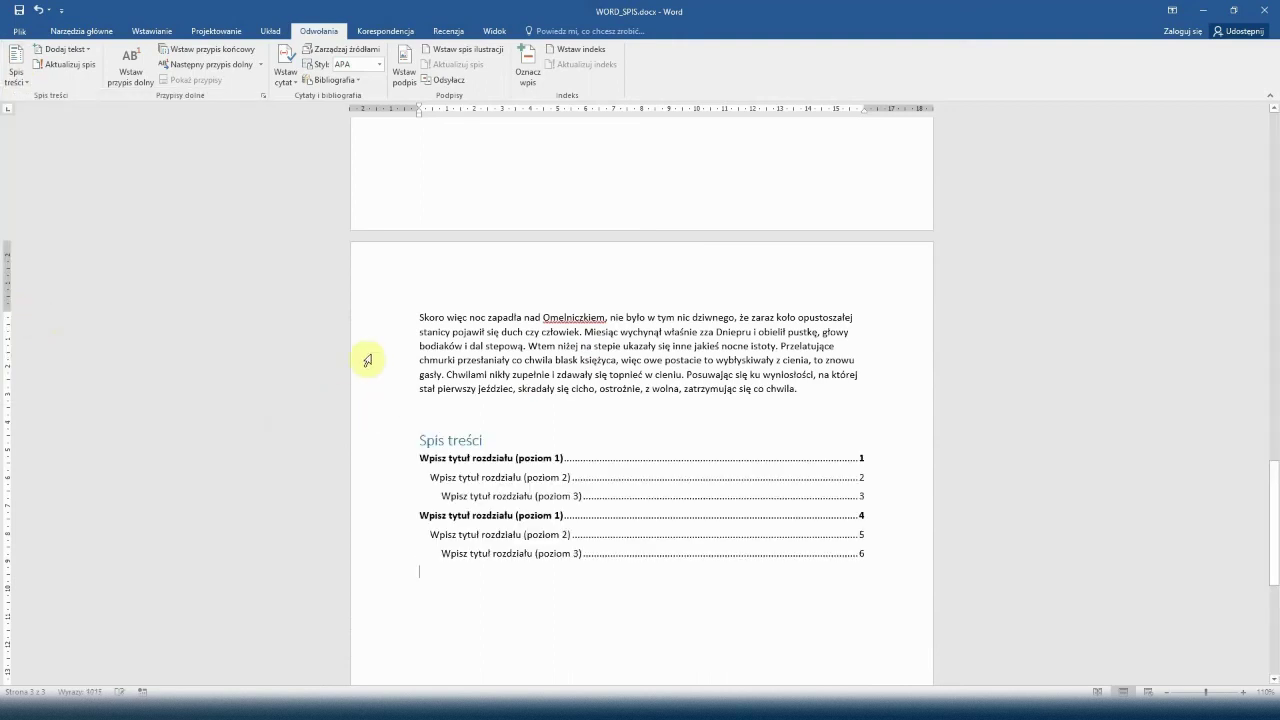
drag(422, 458, 564, 462)
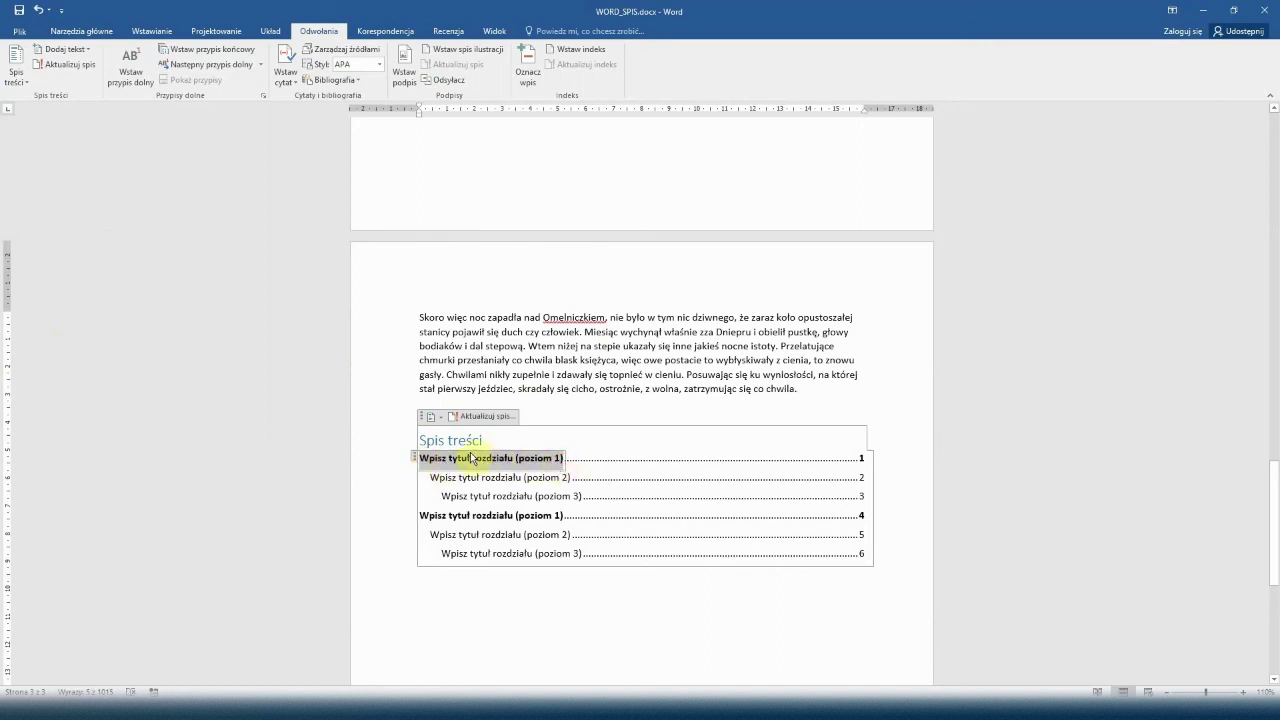
text(Rozdzia)
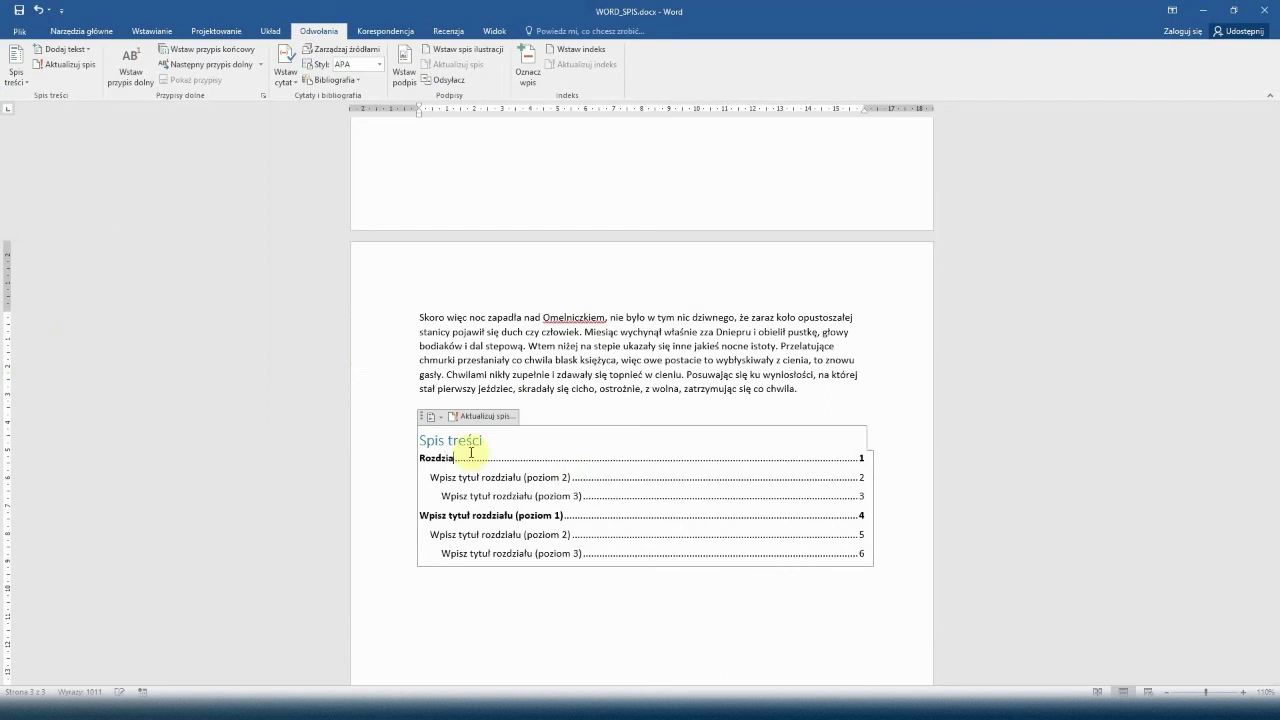
text(ł 1)
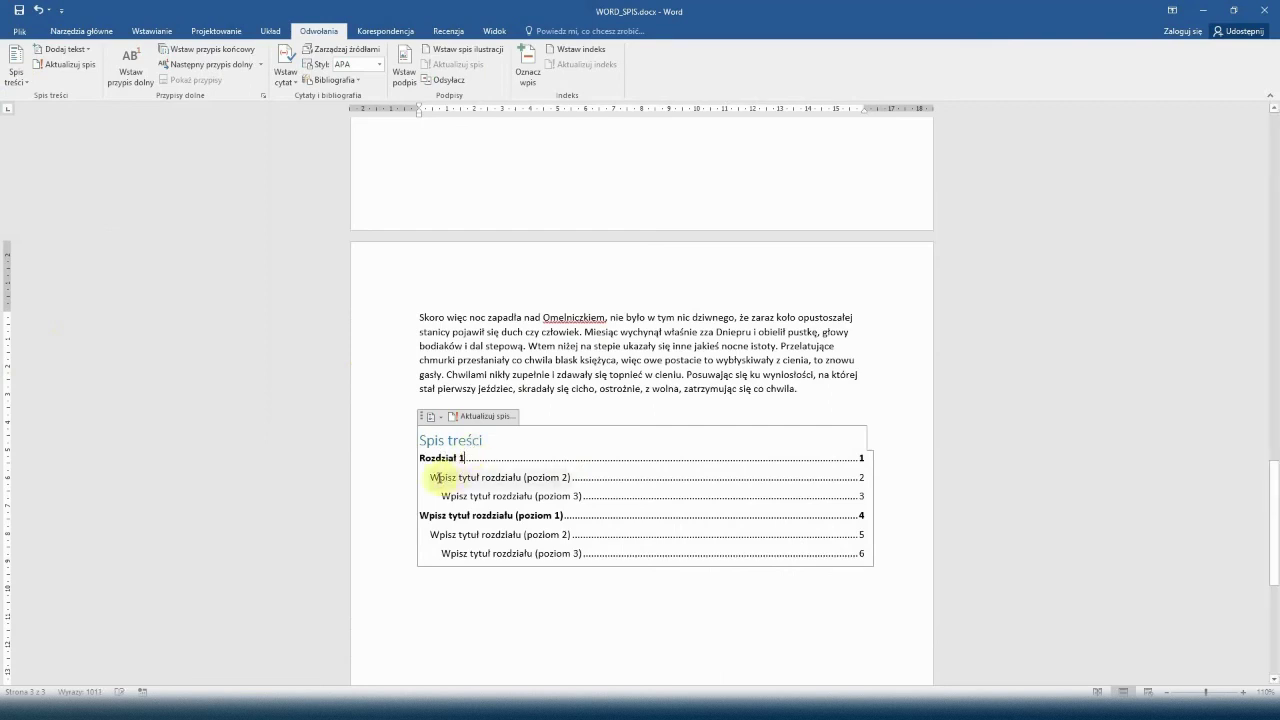
triple_click(437, 479)
text(Pod)
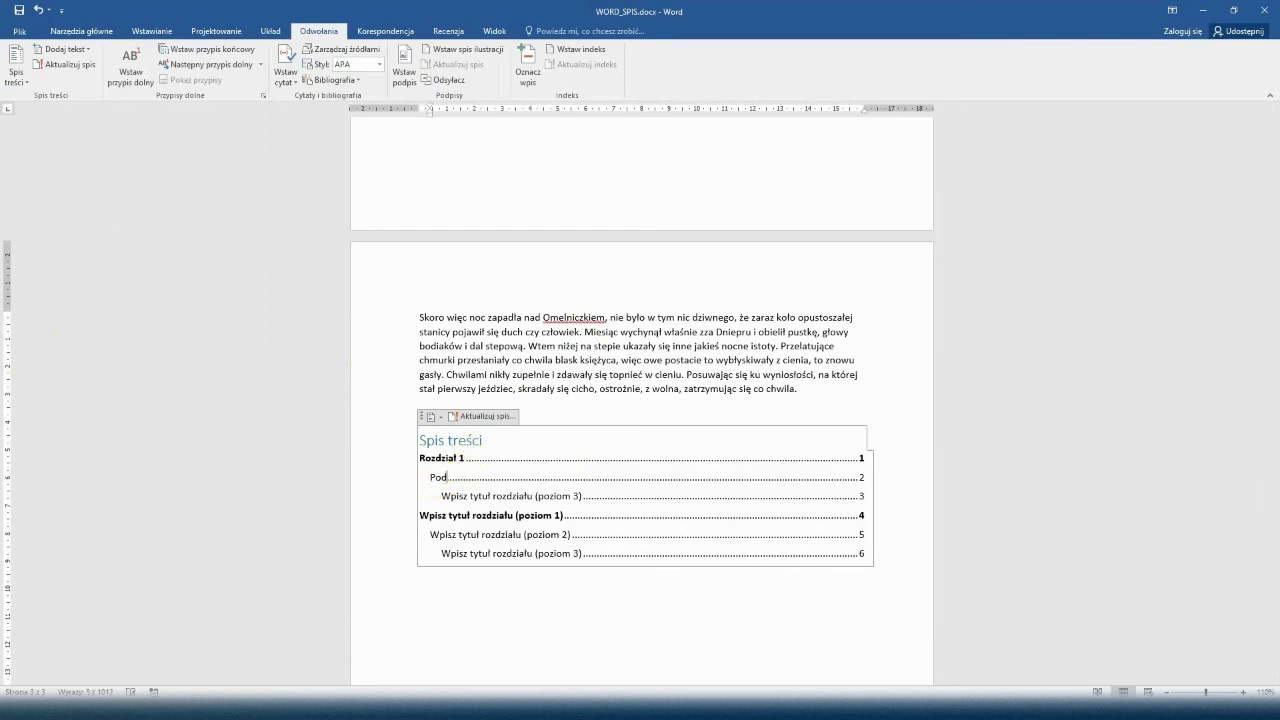
text(rozdział)
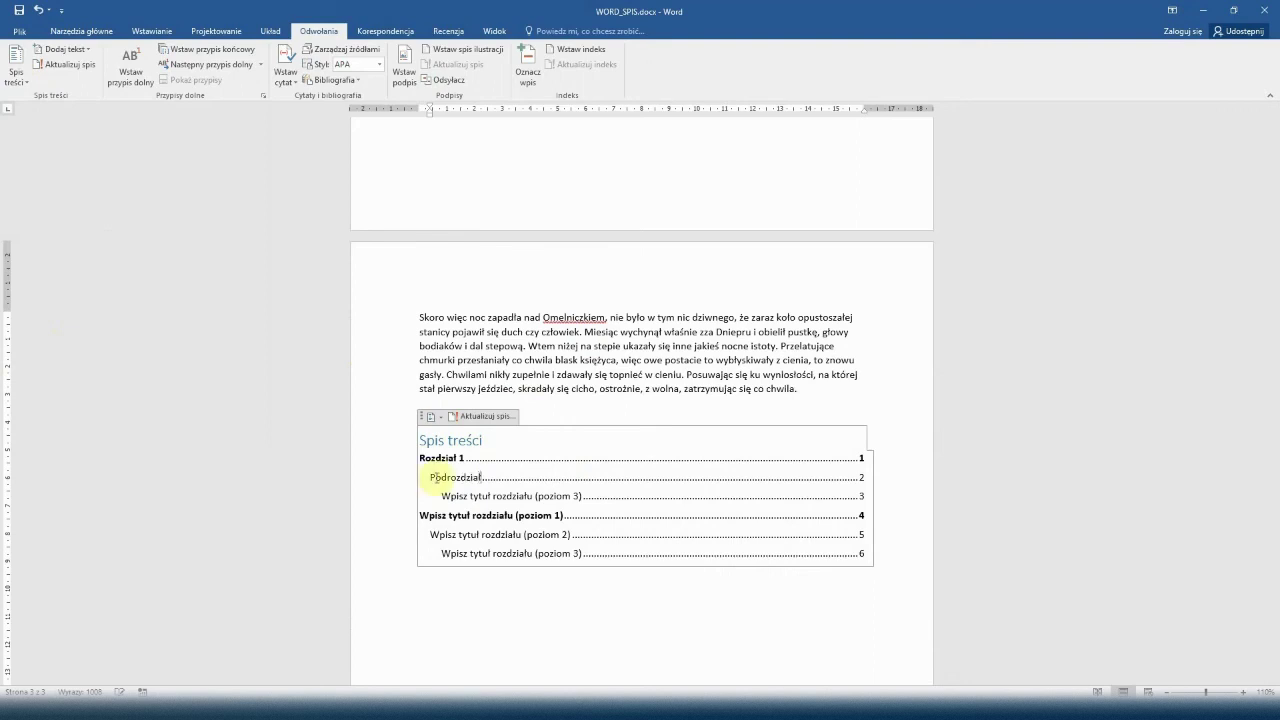
text( 1)
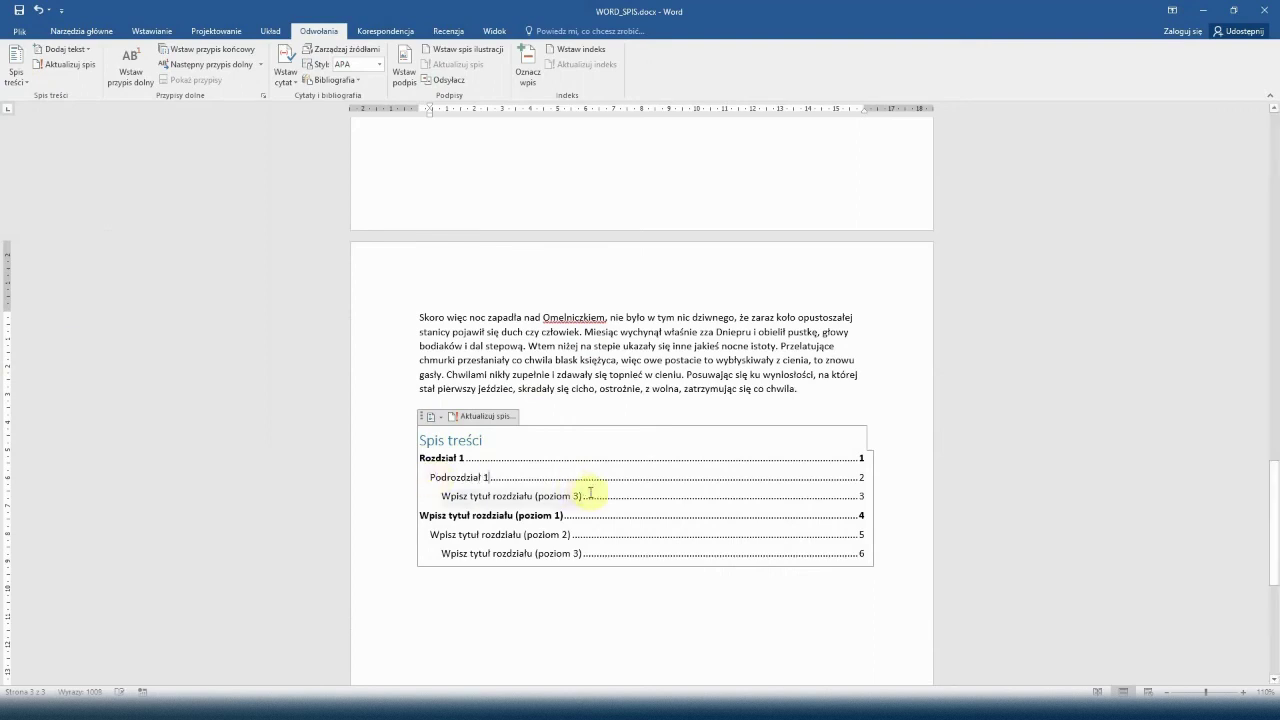